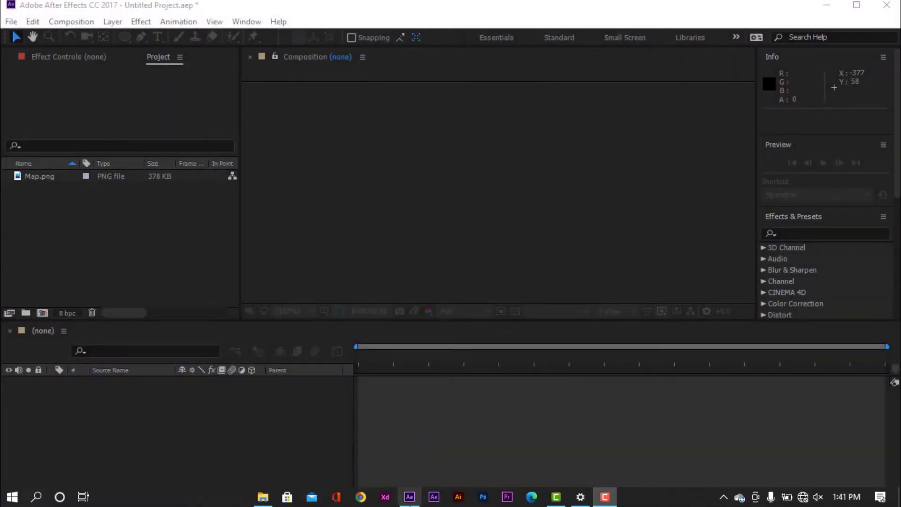
- Create a 1920 x 1080 composition named Global map at 30 fps with a 10-second duration
mouse_move(409, 496)
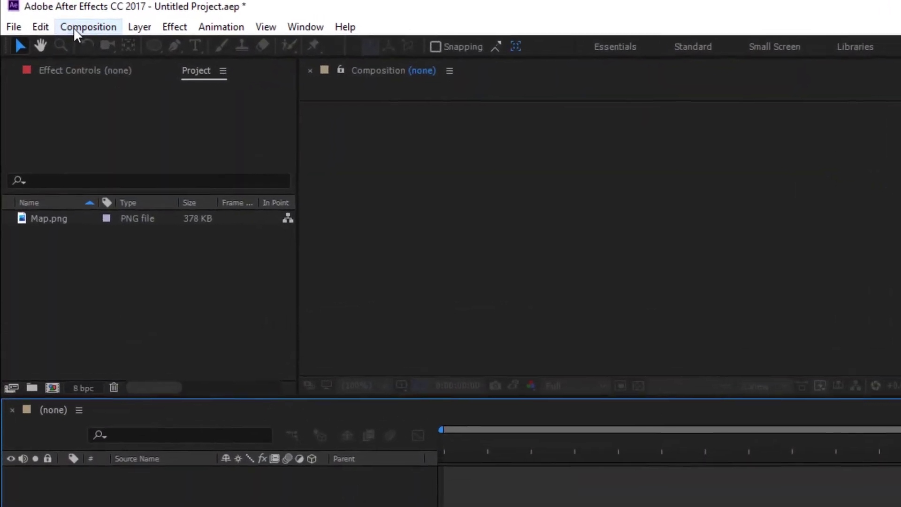
click(73, 27)
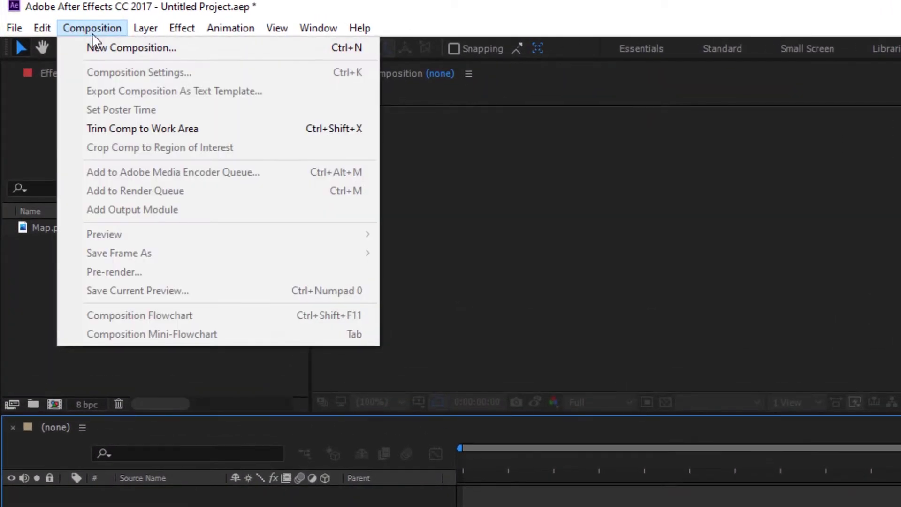
click(96, 50)
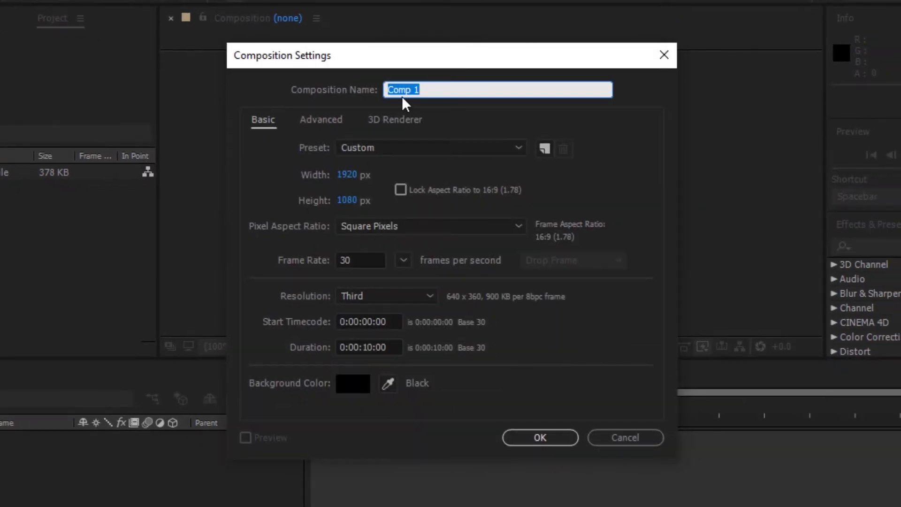
text(Global map)
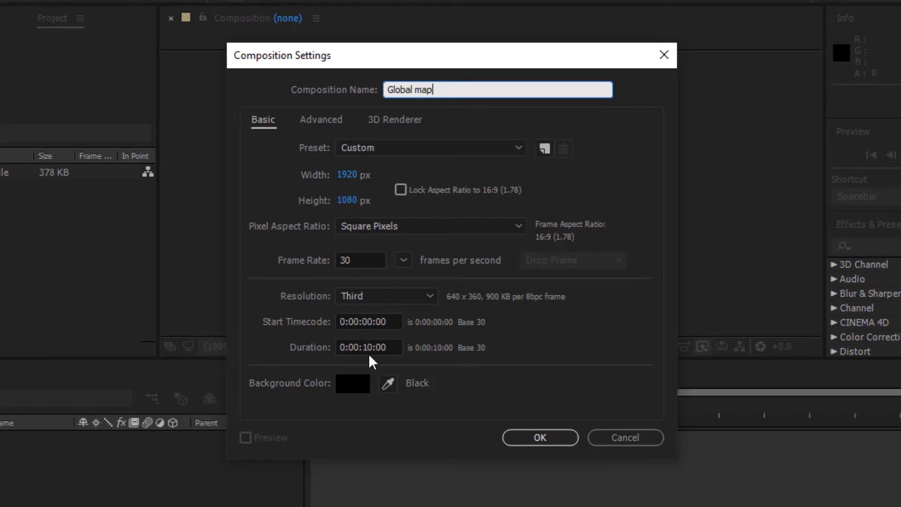
click(535, 437)
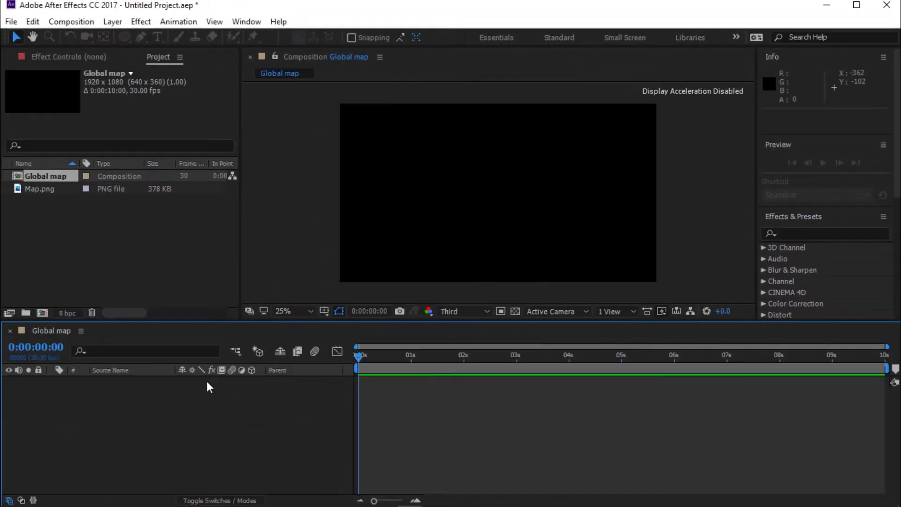
- Add a composition-sized dark grey solid layer named BG
right_click(125, 381)
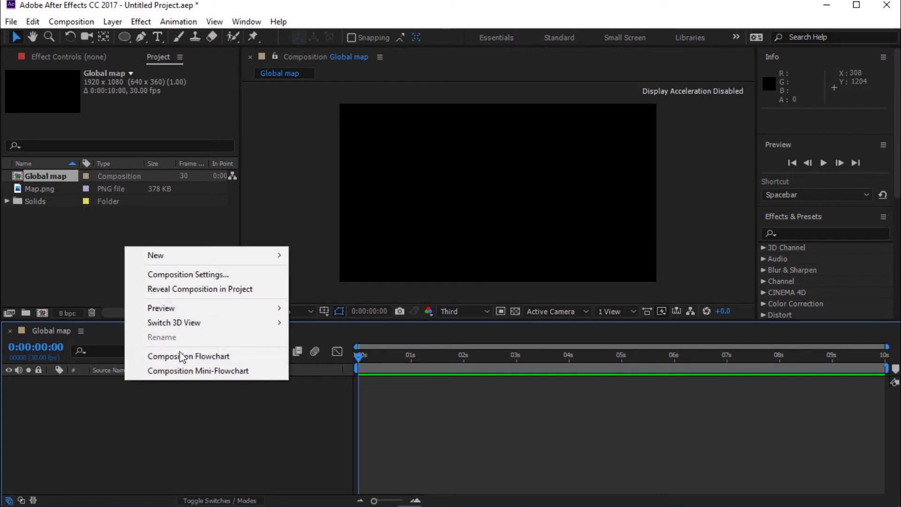
mouse_move(238, 257)
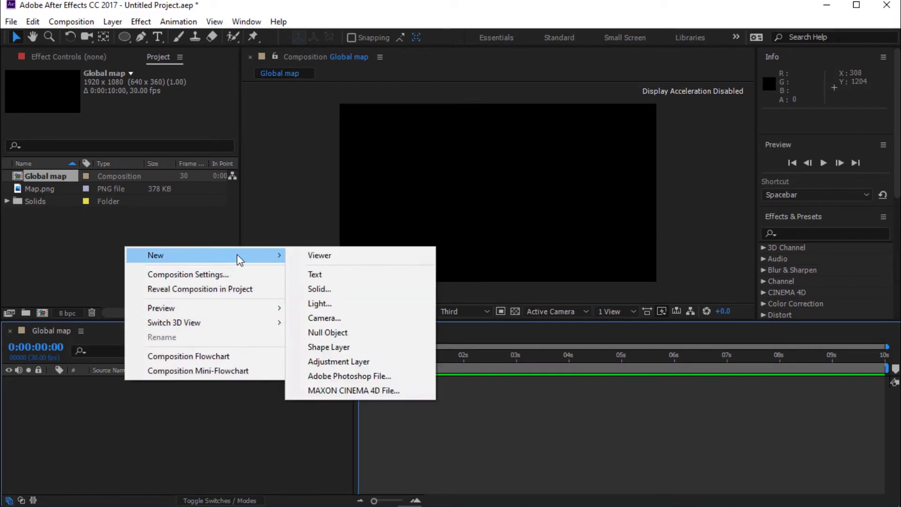
click(322, 289)
text(B)
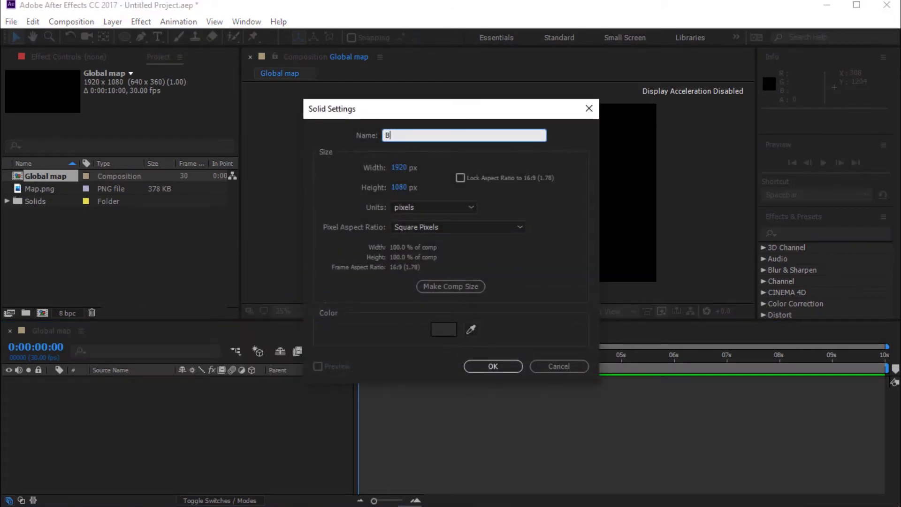
click(477, 365)
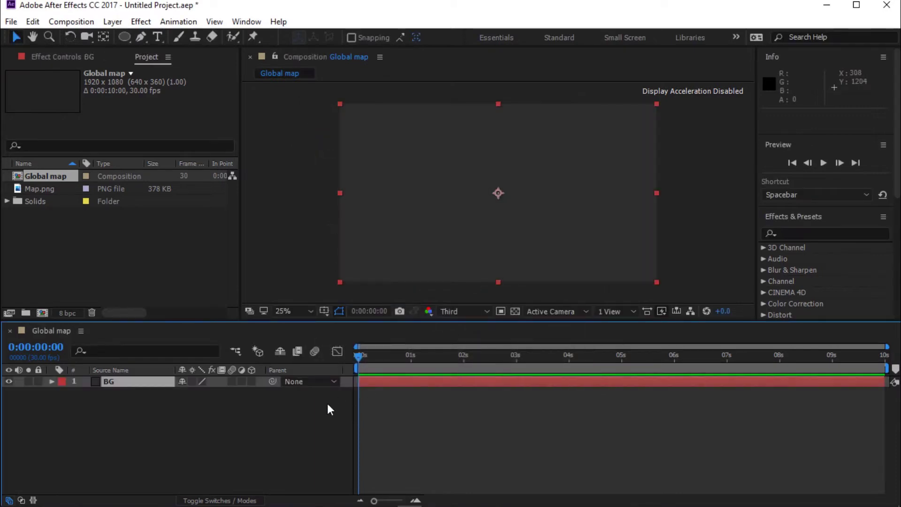
click(289, 420)
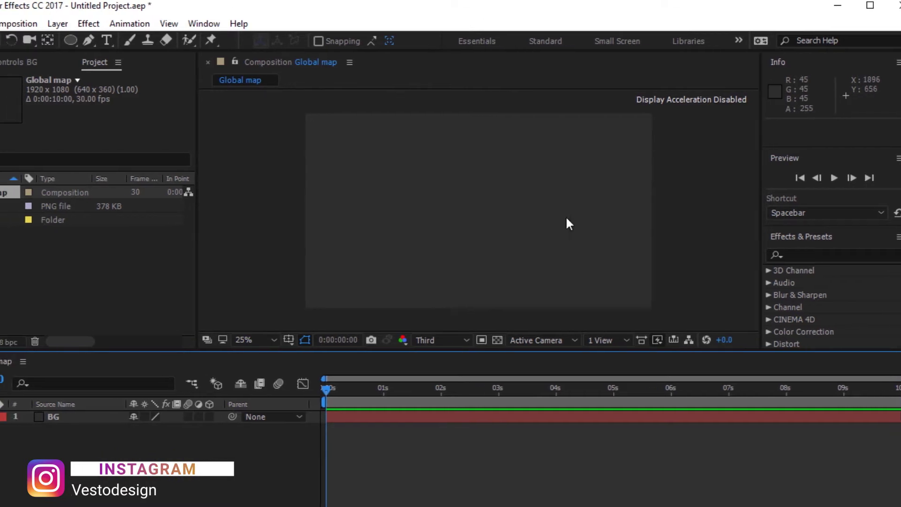
- Find the Gradient Ramp effect and apply it to the BG layer
click(203, 24)
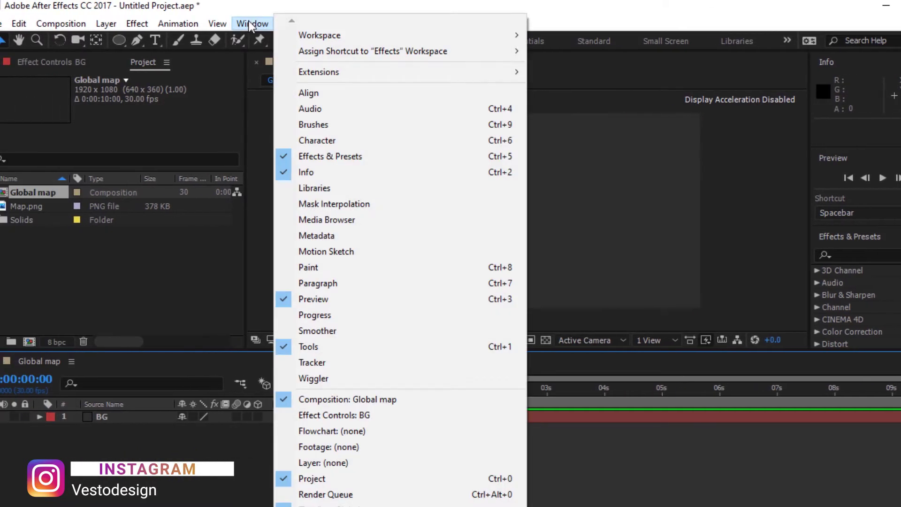
click(317, 157)
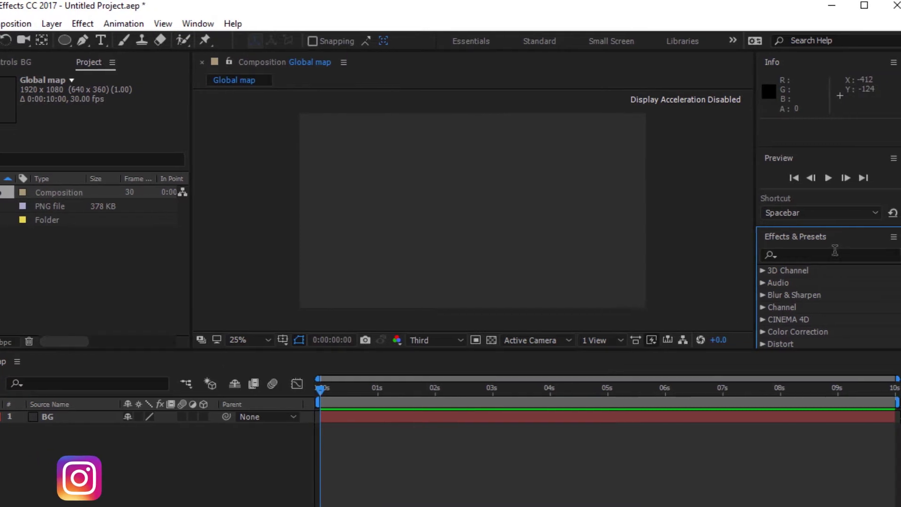
click(835, 254)
text(Gra)
click(828, 293)
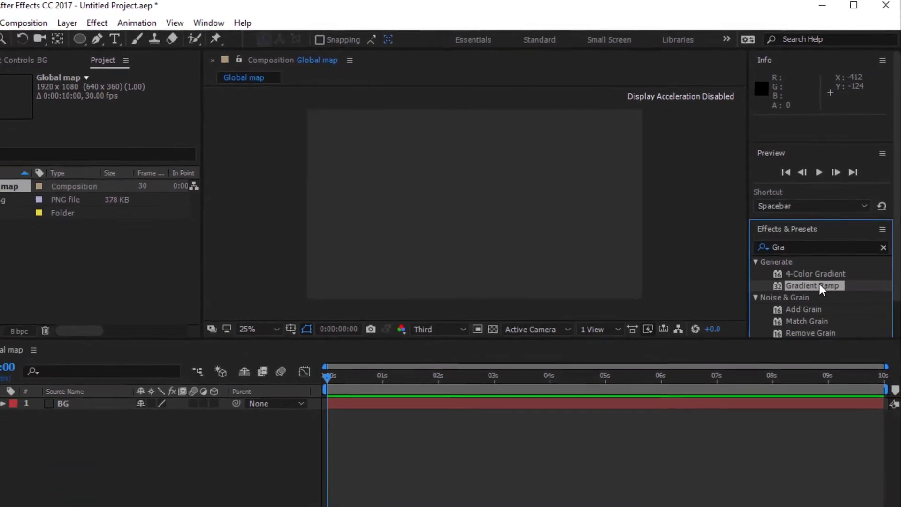
drag(819, 283, 658, 404)
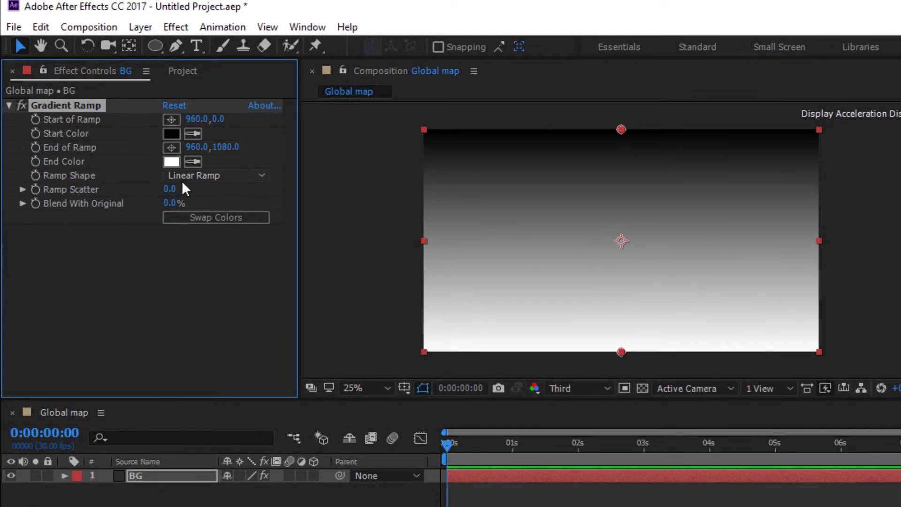
- Make the BG gradient a Radial Ramp with a medium blue start colour and the dark navy end colour 031A30
click(184, 176)
click(210, 206)
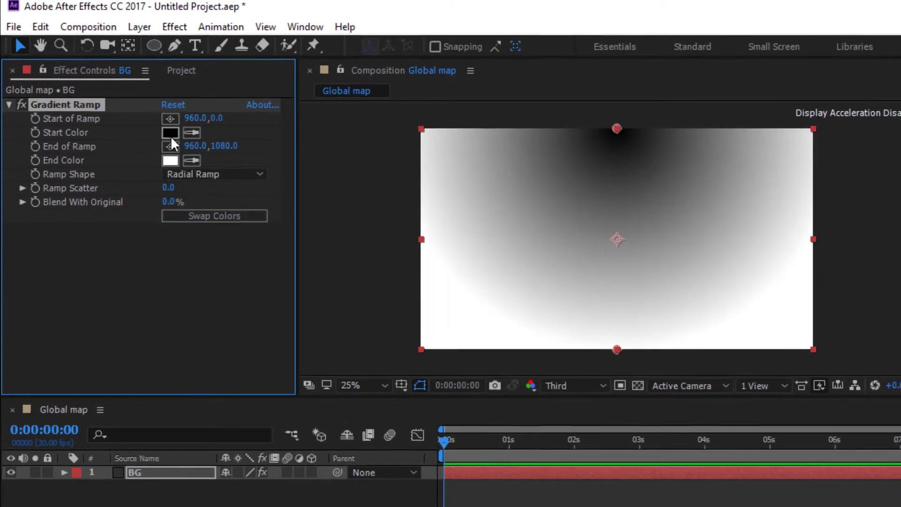
click(171, 133)
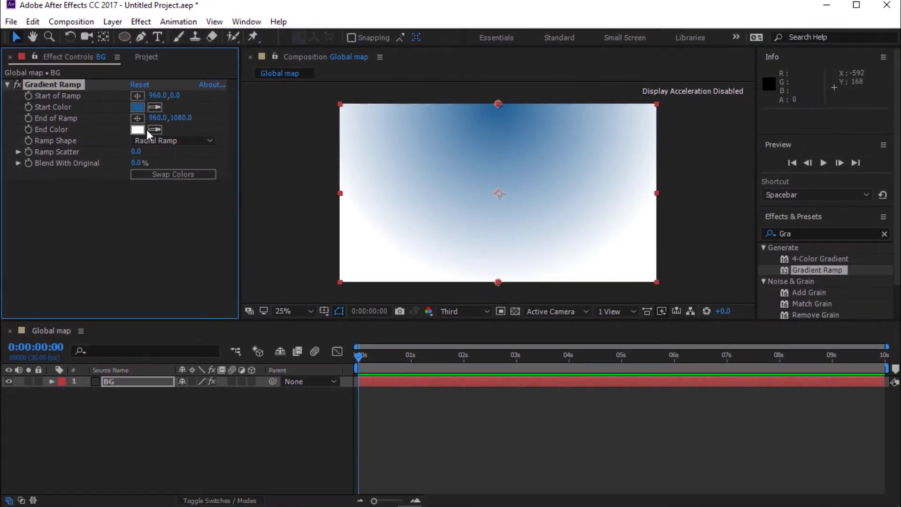
click(137, 129)
click(718, 306)
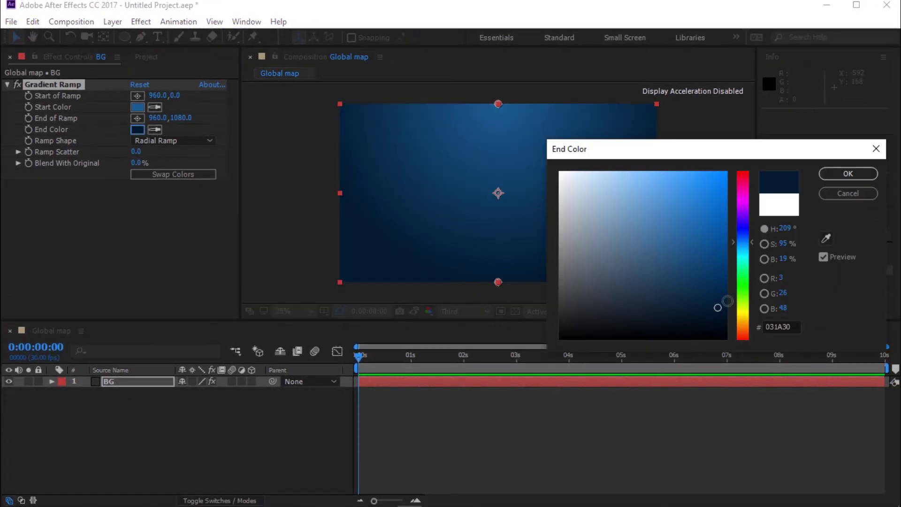
click(846, 173)
- Reposition the gradient so the ramp starts at about 852, -272 and ends at about 1016, 1224, beyond the frame
drag(499, 104, 497, 106)
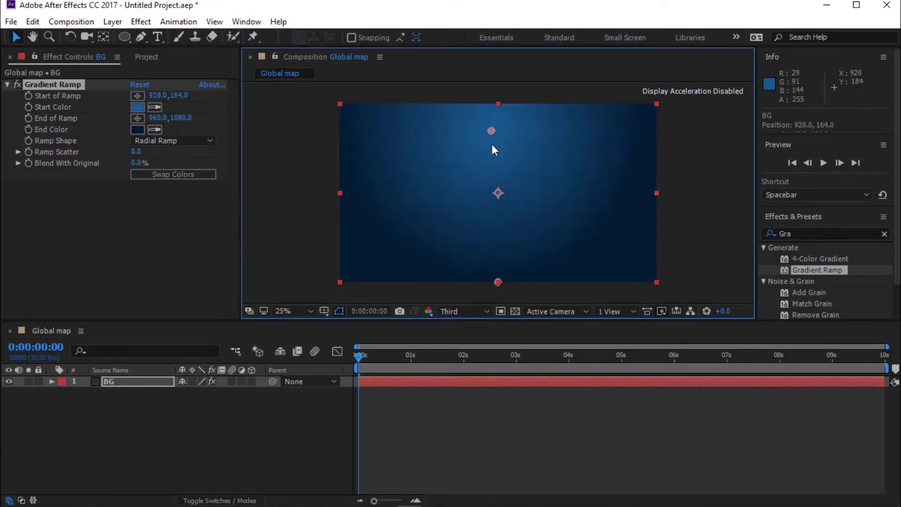
scroll(503, 187, down, 1)
drag(500, 237, 503, 250)
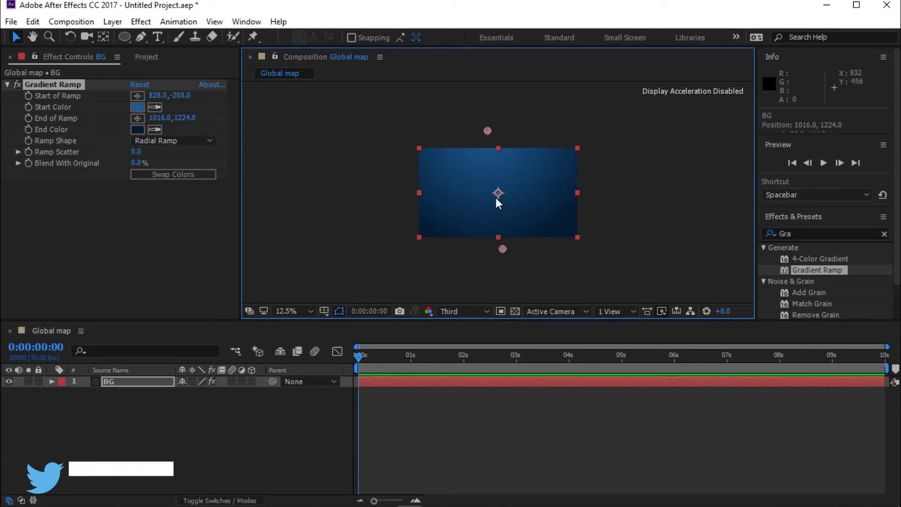
drag(488, 131, 489, 126)
click(446, 405)
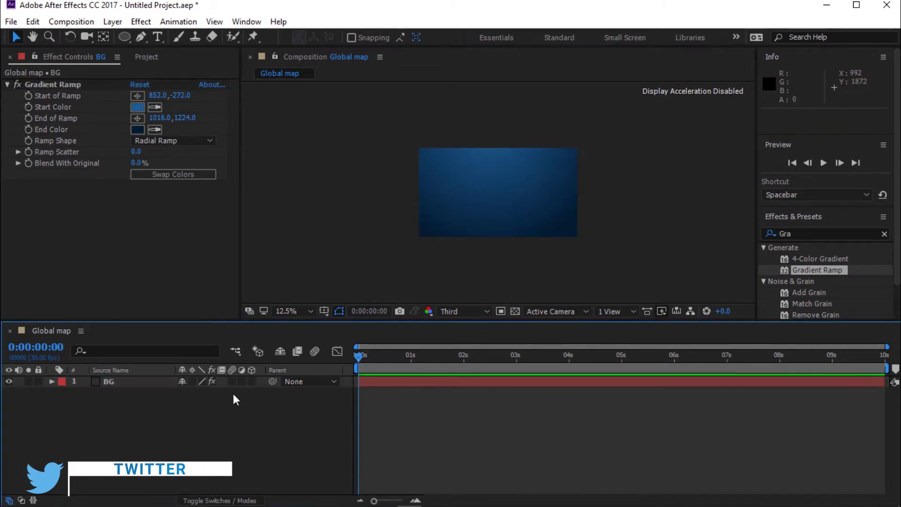
- Add a second composition-sized solid named Fractal Noise above the BG layer
right_click(173, 423)
mouse_move(247, 299)
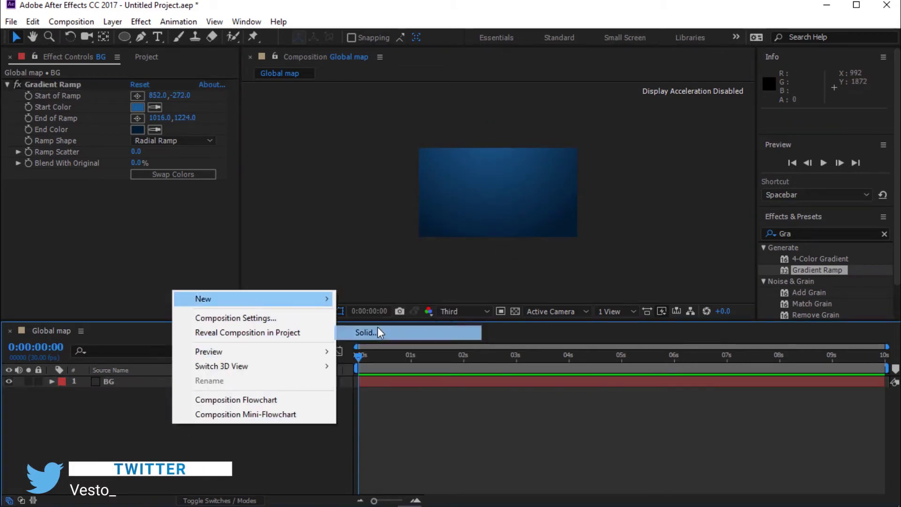
click(375, 331)
text(Fractal Noise)
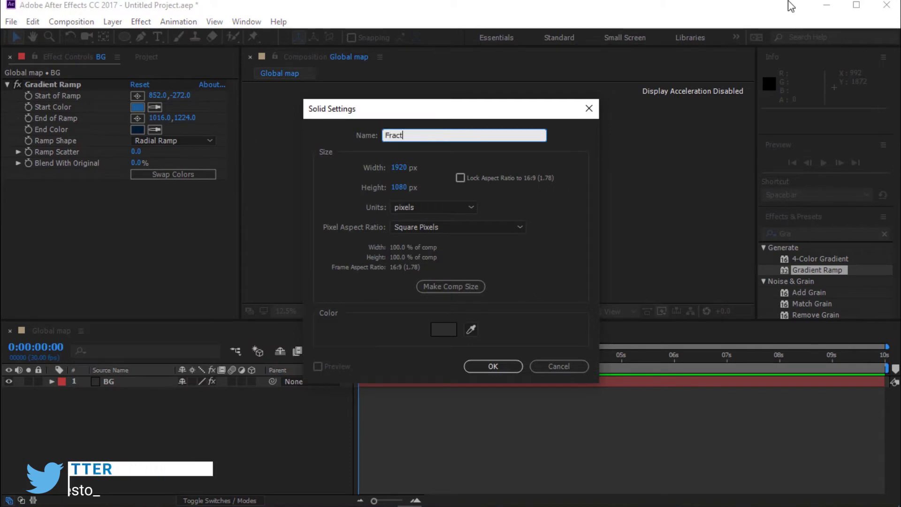
click(503, 372)
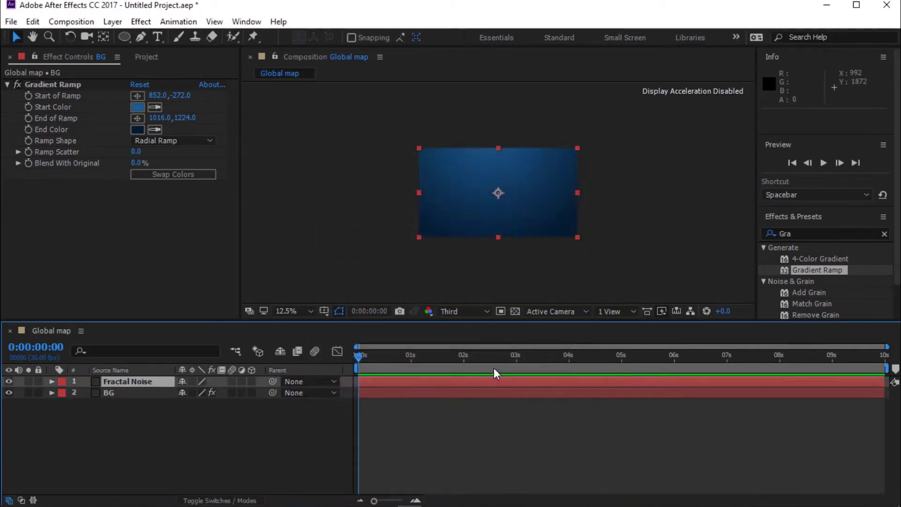
- Find the Fractal Noise effect and apply it to the Fractal Noise solid
click(844, 233)
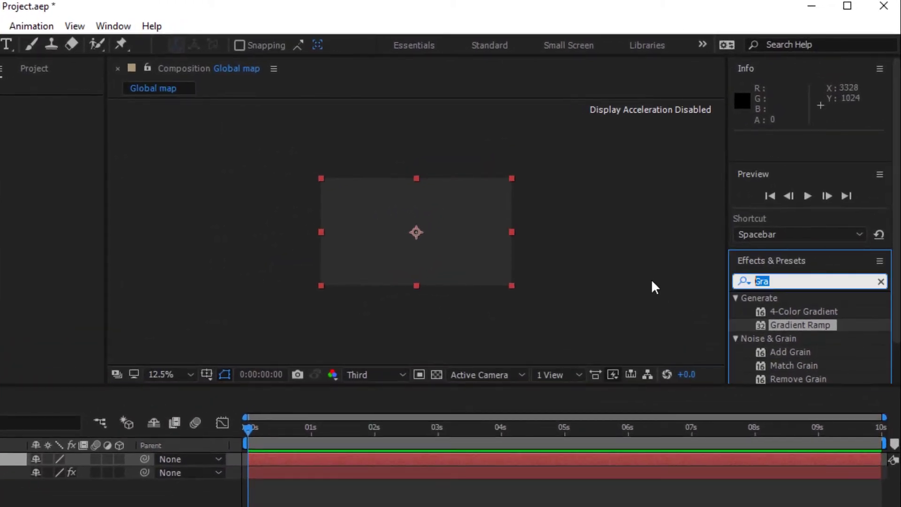
text(fra)
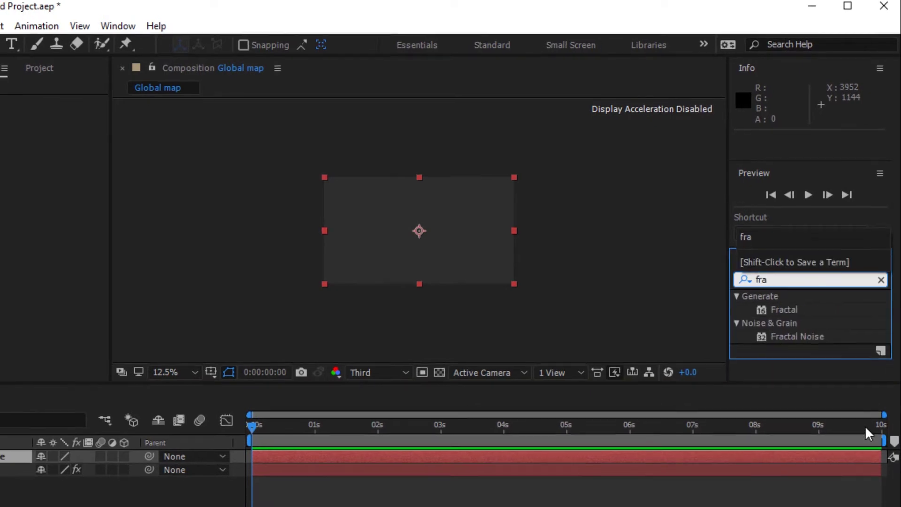
drag(796, 336, 551, 463)
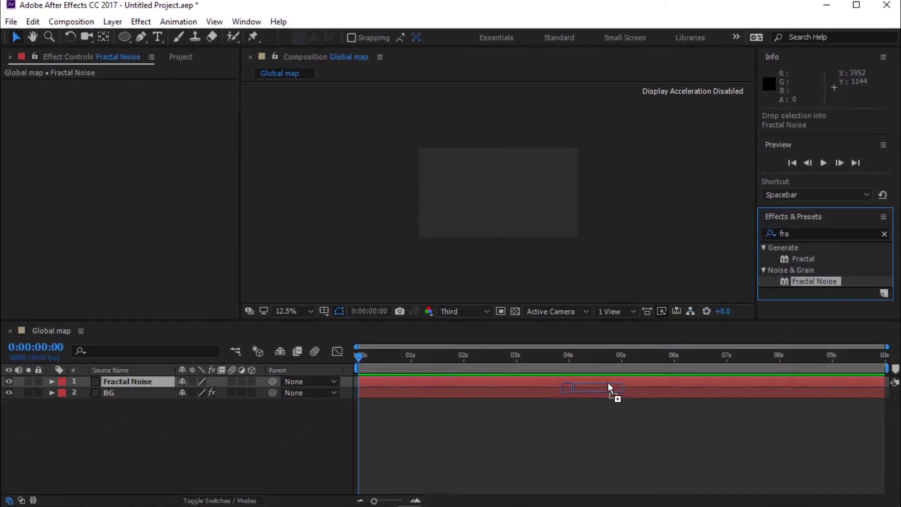
drag(609, 384, 607, 381)
- Set the Fractal Noise effect's brightness to -20
click(136, 140)
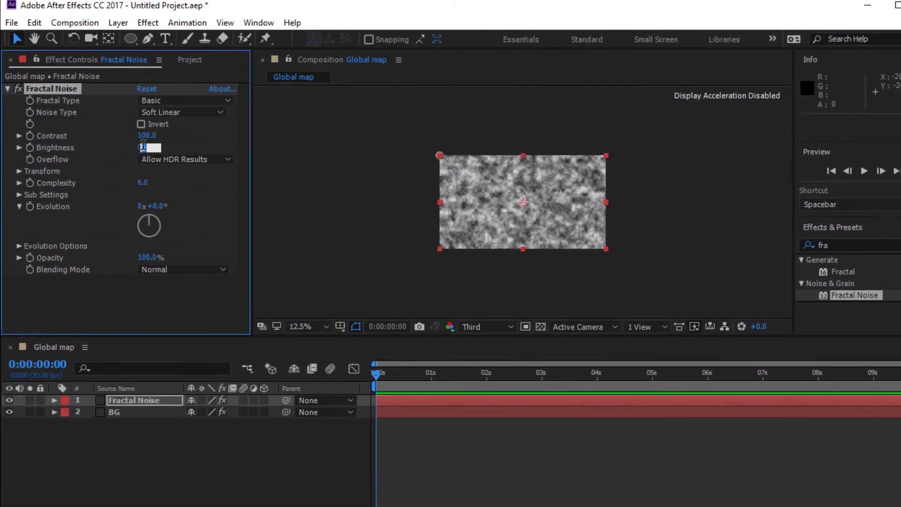
text(-20)
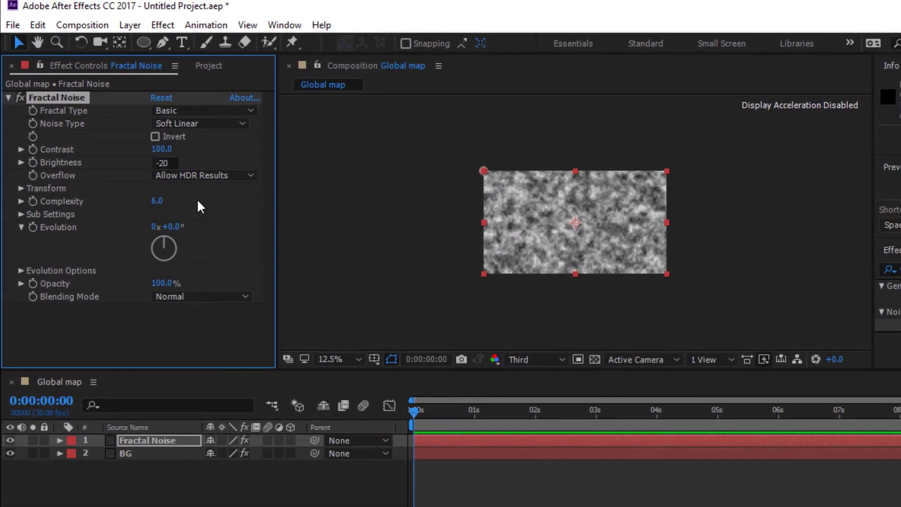
key(Return)
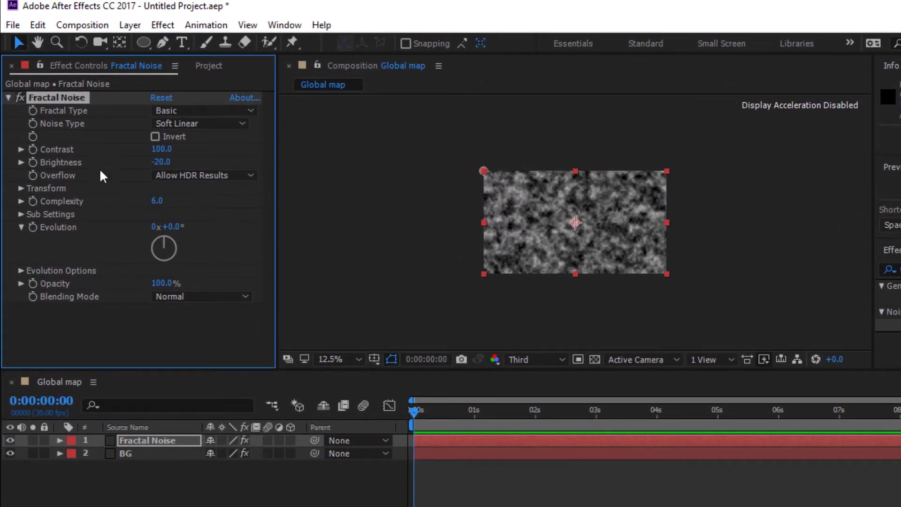
- Keyframe the noise's Offset Turbulence from 960, 540 at 0 seconds to about 1192, 340 at 8 seconds
click(21, 188)
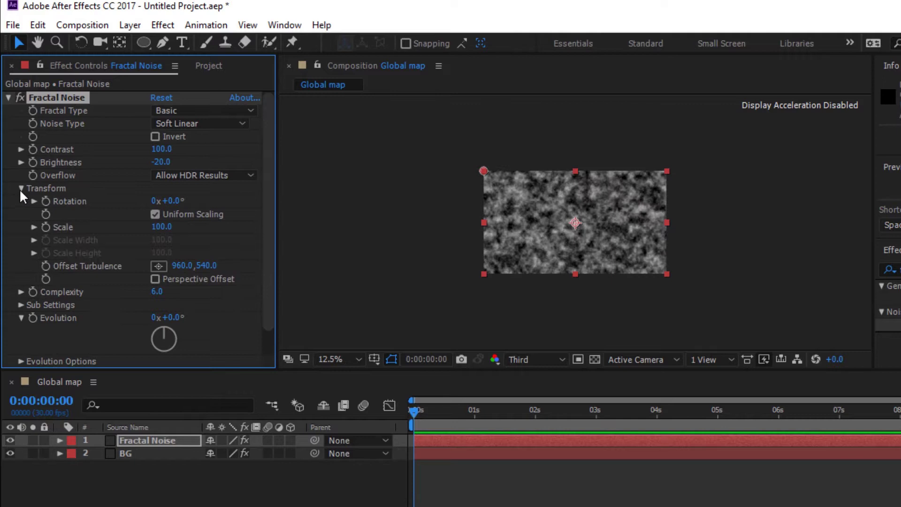
click(384, 433)
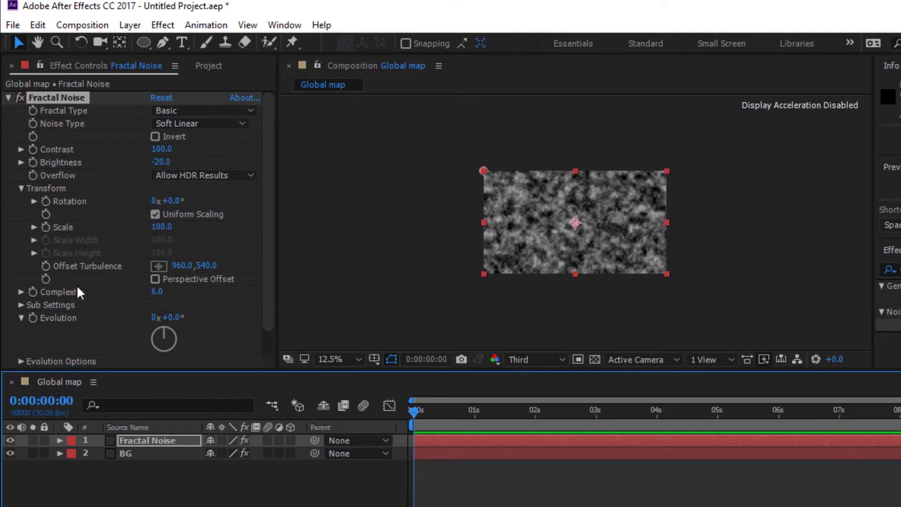
click(34, 227)
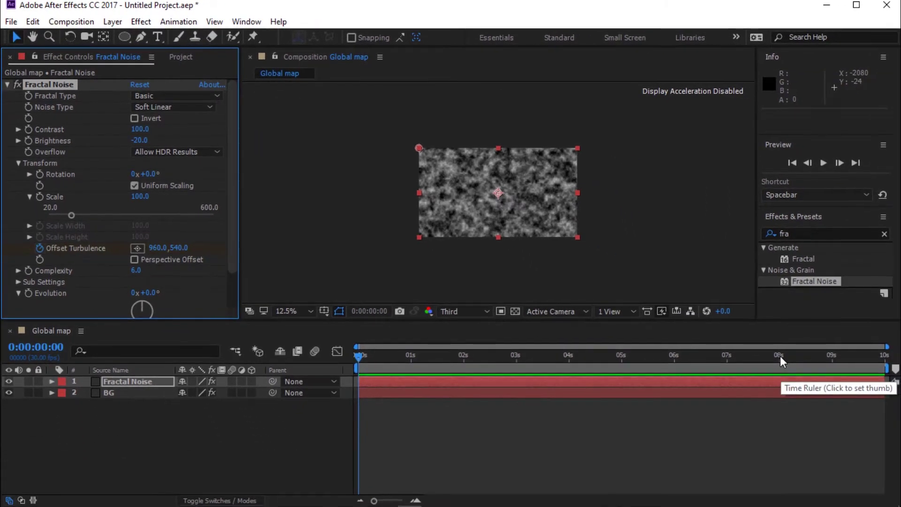
click(899, 411)
drag(497, 192, 517, 175)
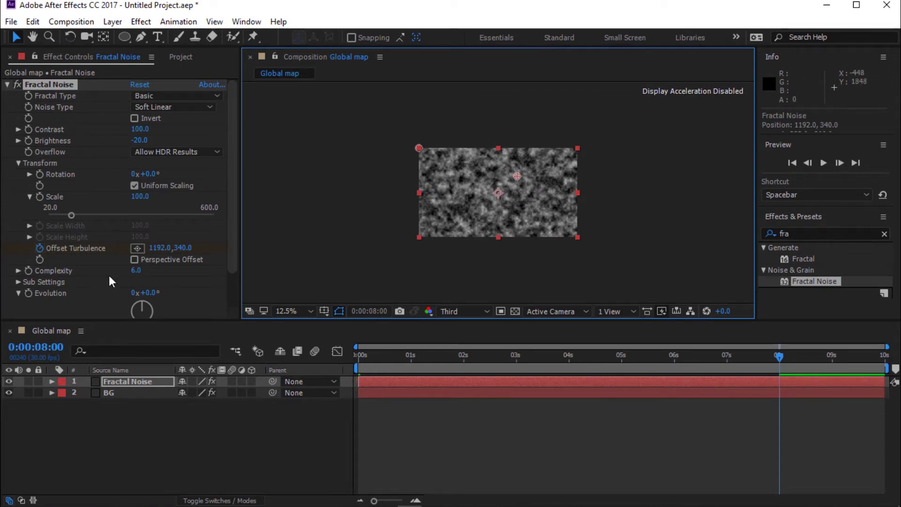
- Apply Easy Ease to both Offset Turbulence keyframes on the Fractal Noise layer
key(u)
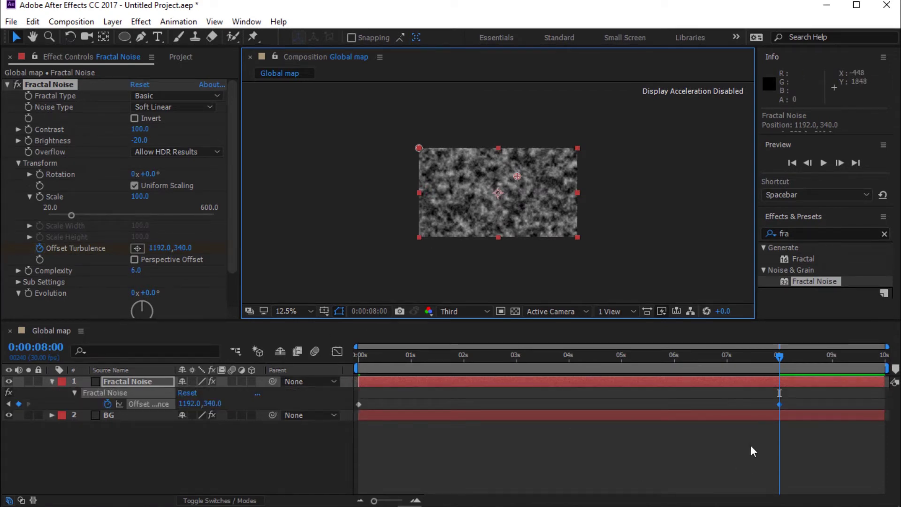
drag(792, 393, 315, 416)
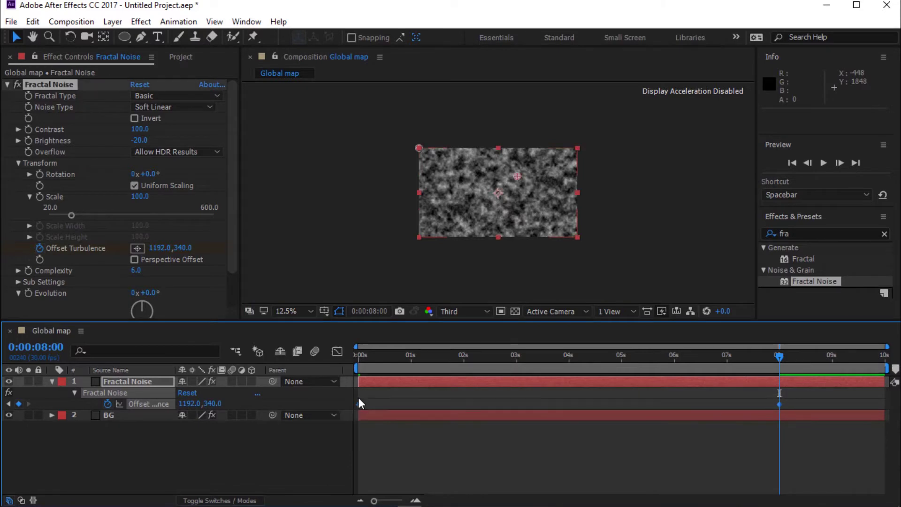
right_click(356, 404)
mouse_move(480, 396)
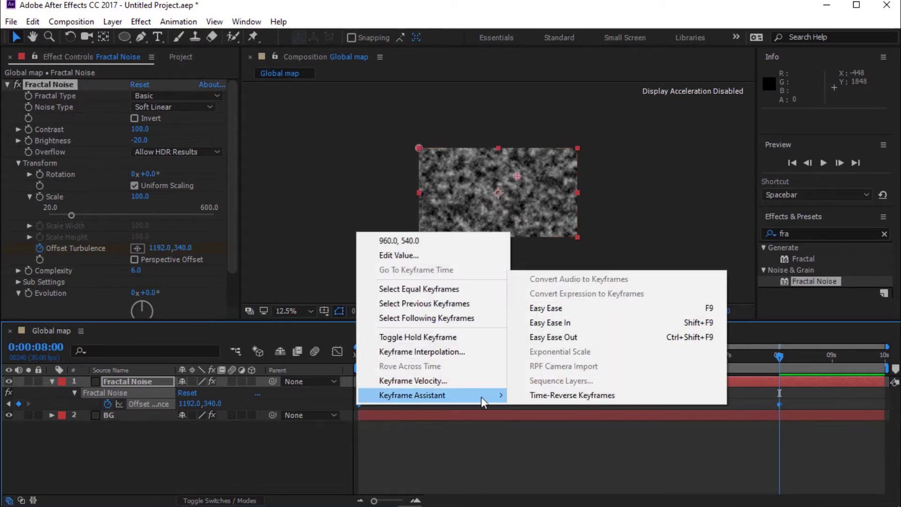
click(576, 309)
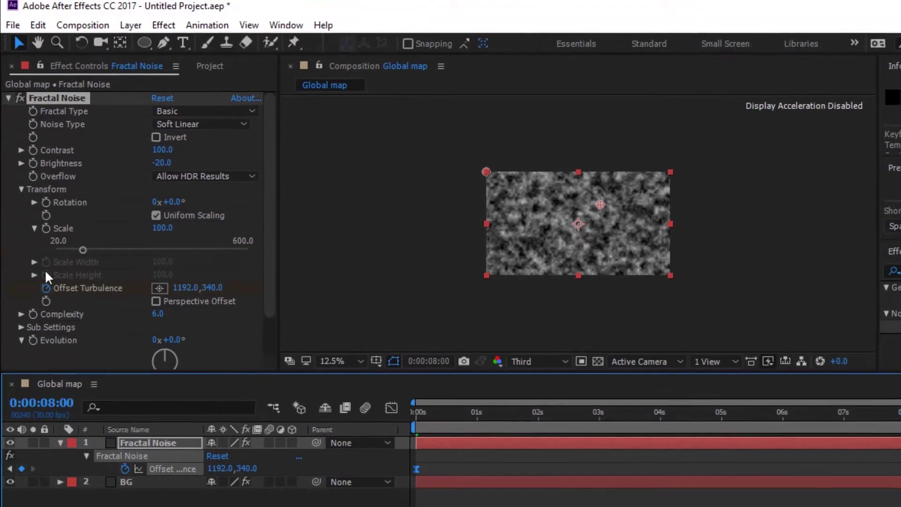
- Add the expression time*100 to the Fractal Noise effect's Evolution property
scroll(41, 234, down, 3)
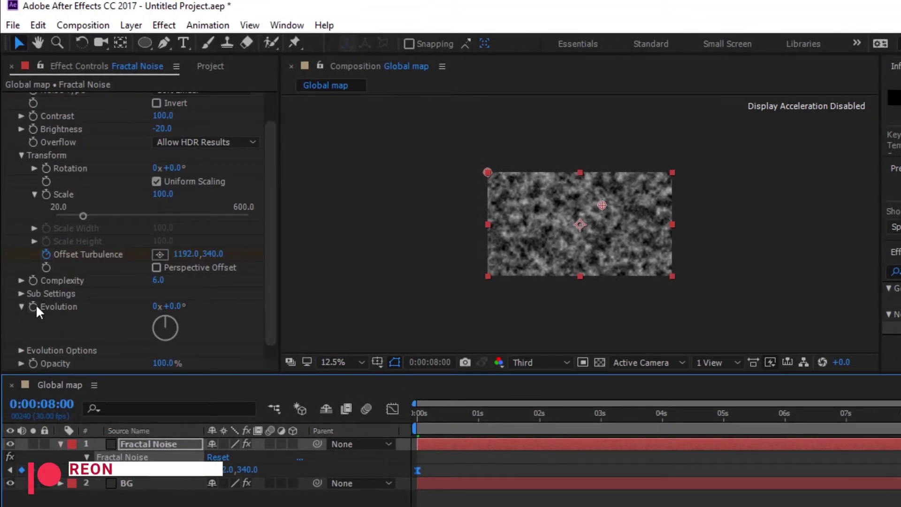
alt+click(34, 306)
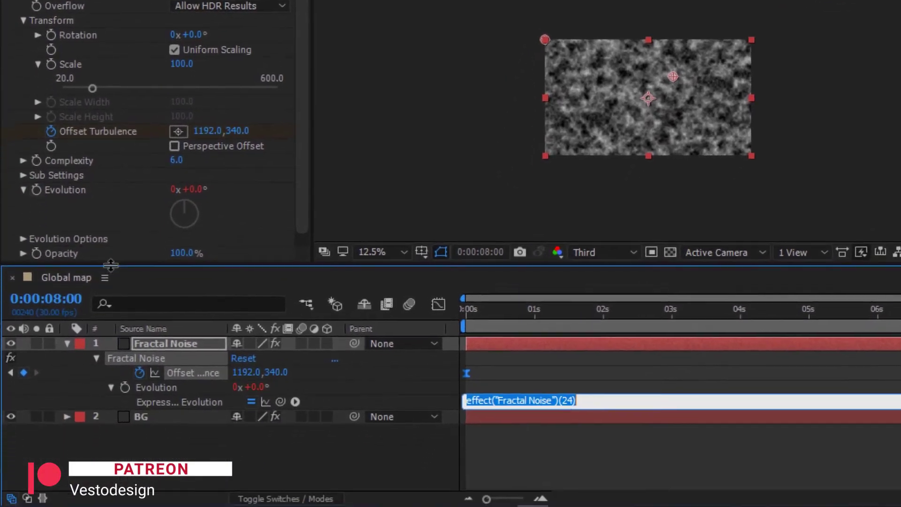
text(time*100)
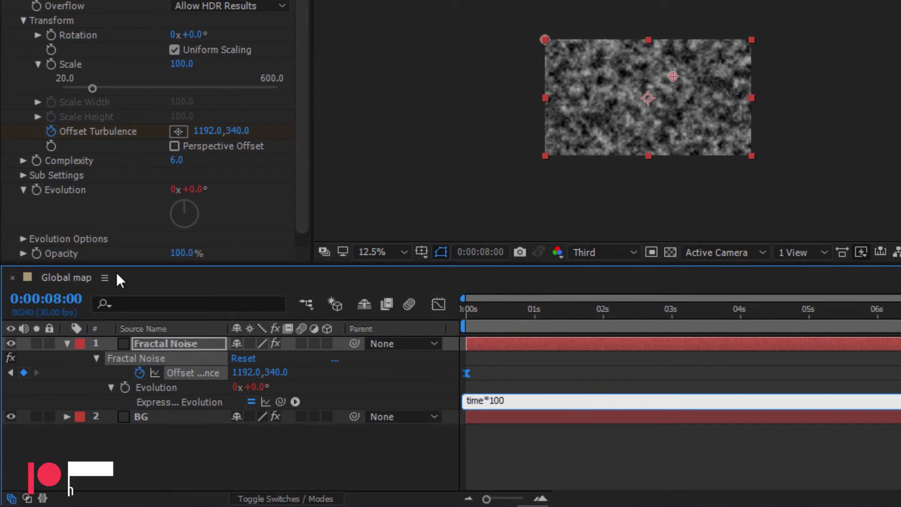
- Fit the composition in the viewer and preview the noise animation from 0 seconds
drag(497, 321, 424, 331)
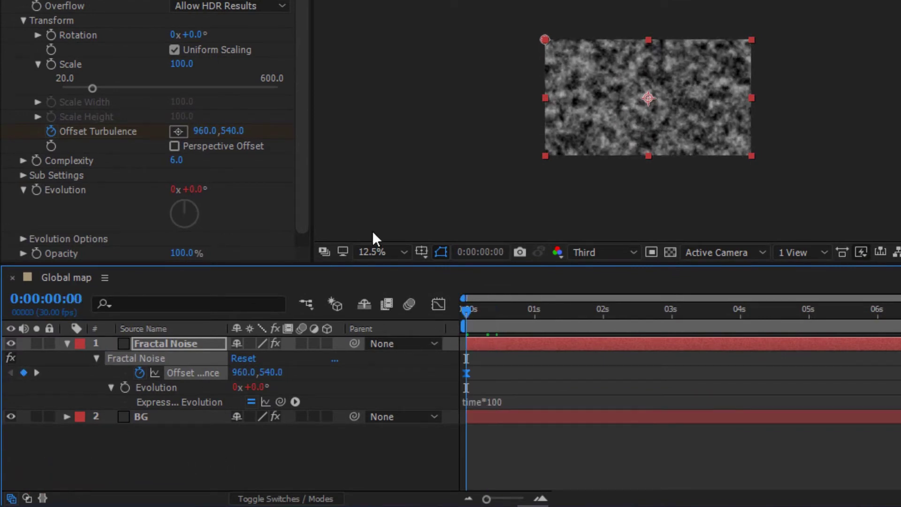
click(389, 253)
click(313, 88)
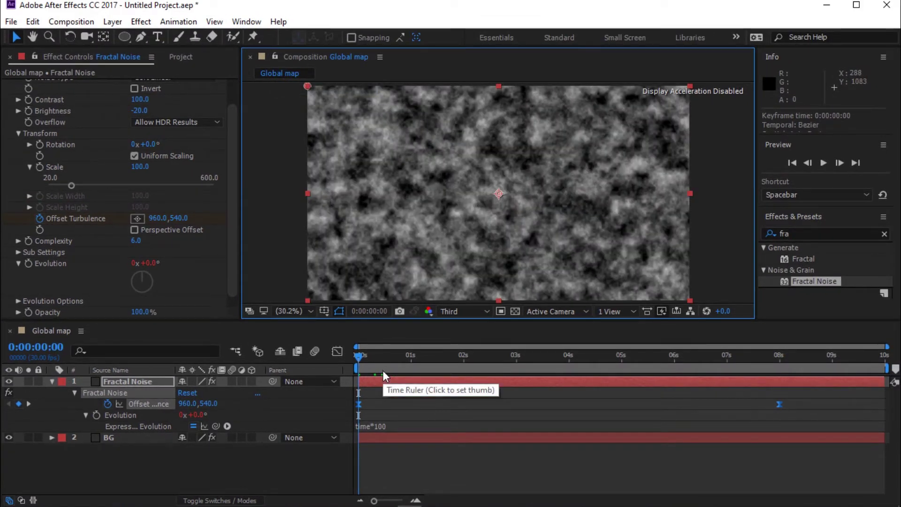
key(space)
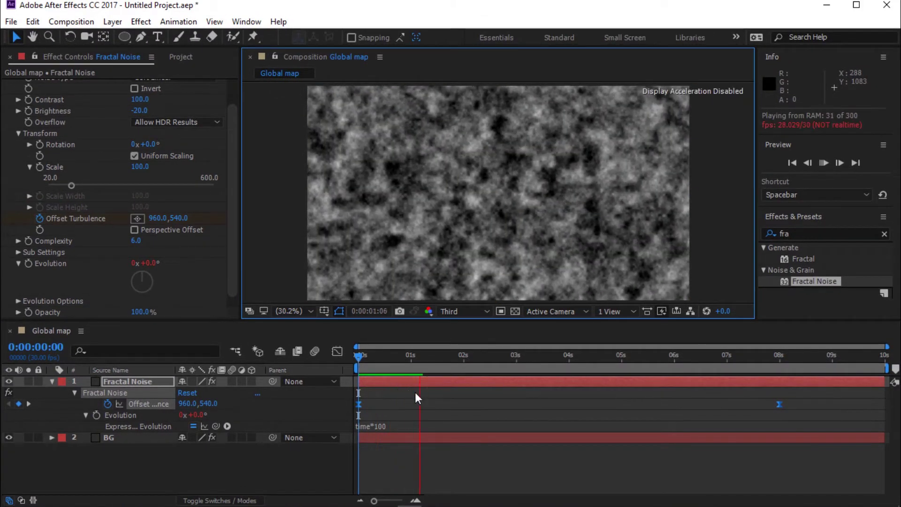
key(space)
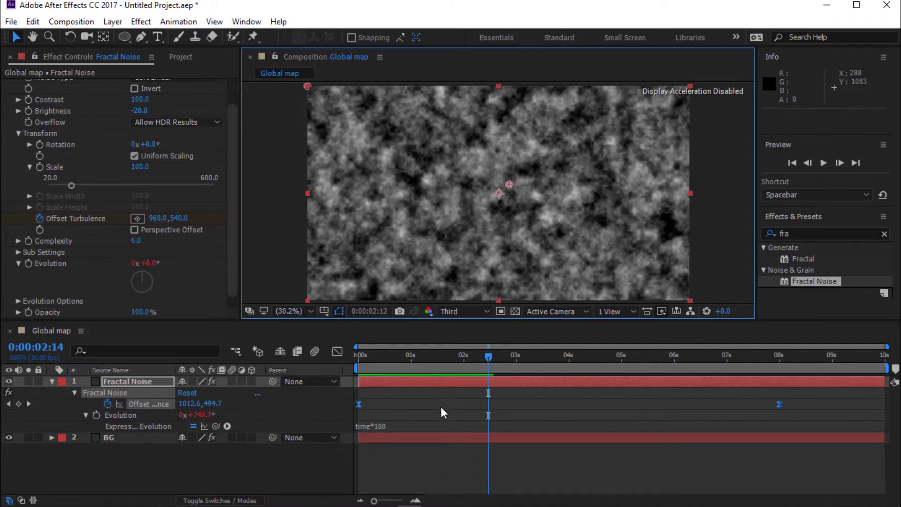
key(Home)
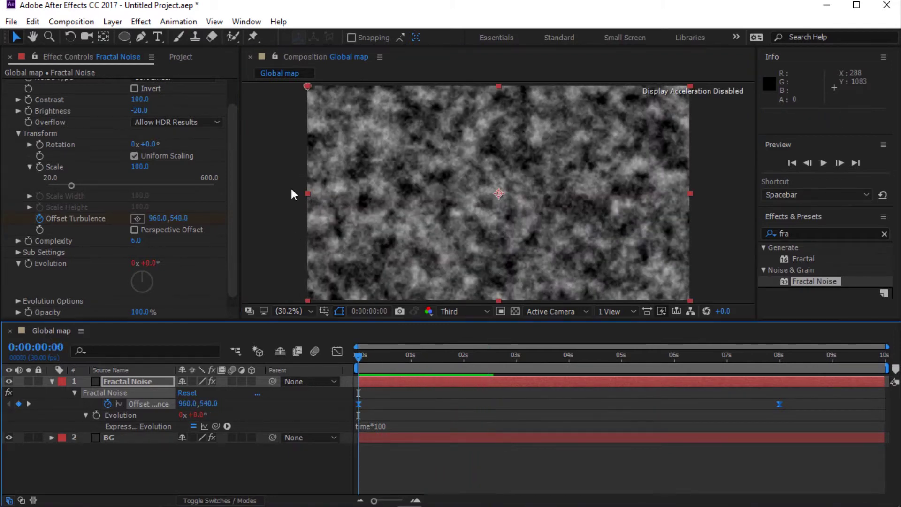
- Add a full-frame elliptical mask to the Fractal Noise layer with a 350-pixel feather and -41-pixel expansion
double_click(125, 39)
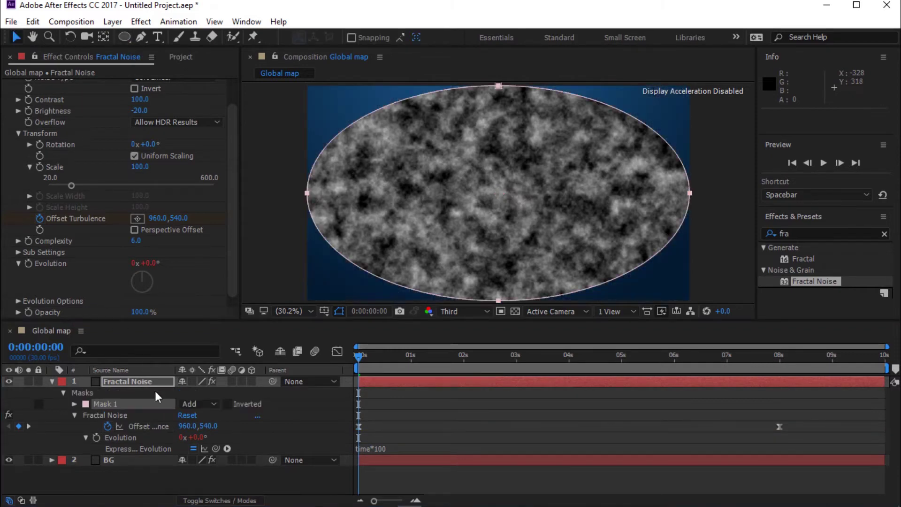
click(74, 404)
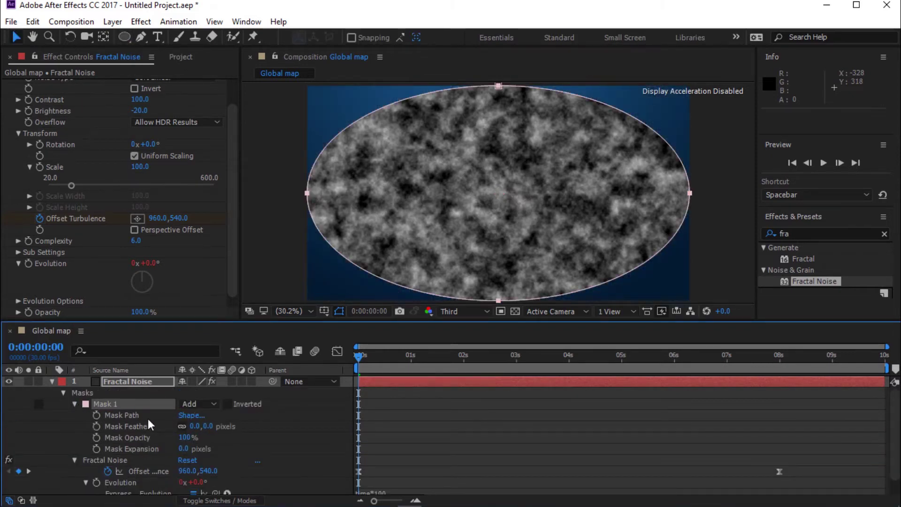
drag(214, 426, 368, 423)
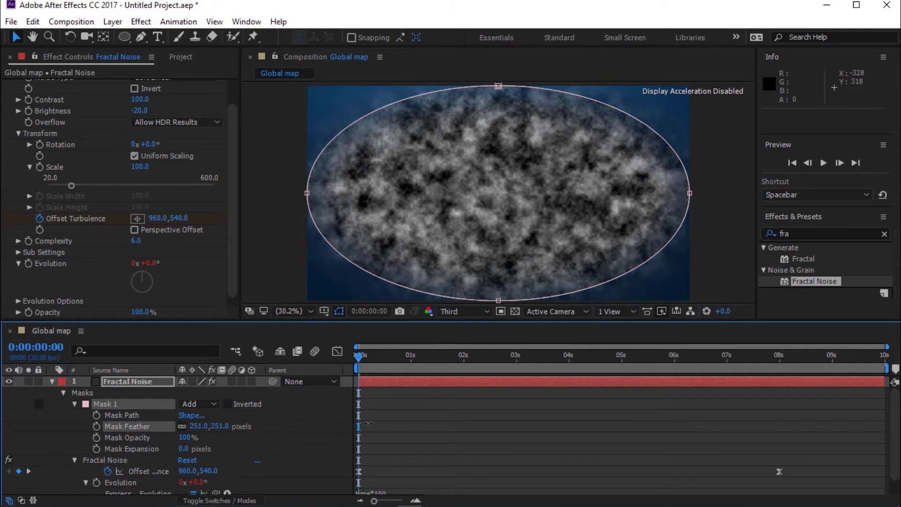
text(350)
key(Return)
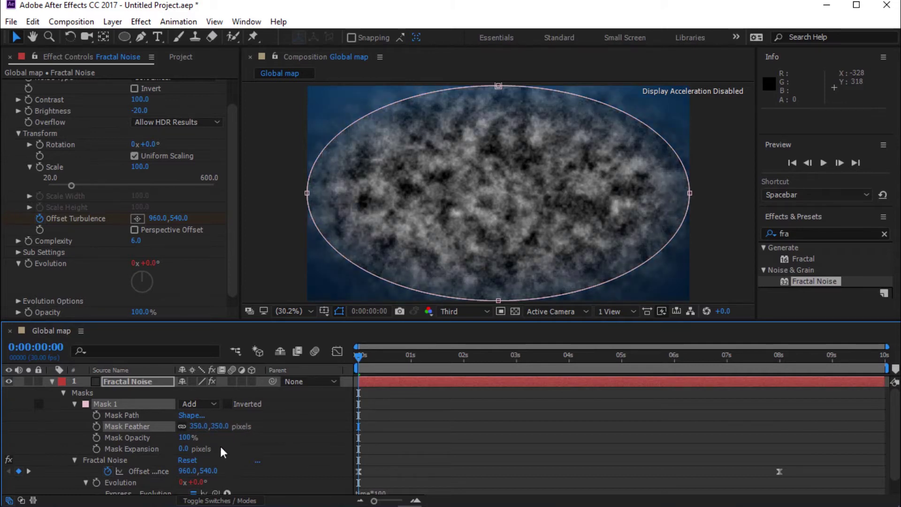
drag(181, 449, 175, 455)
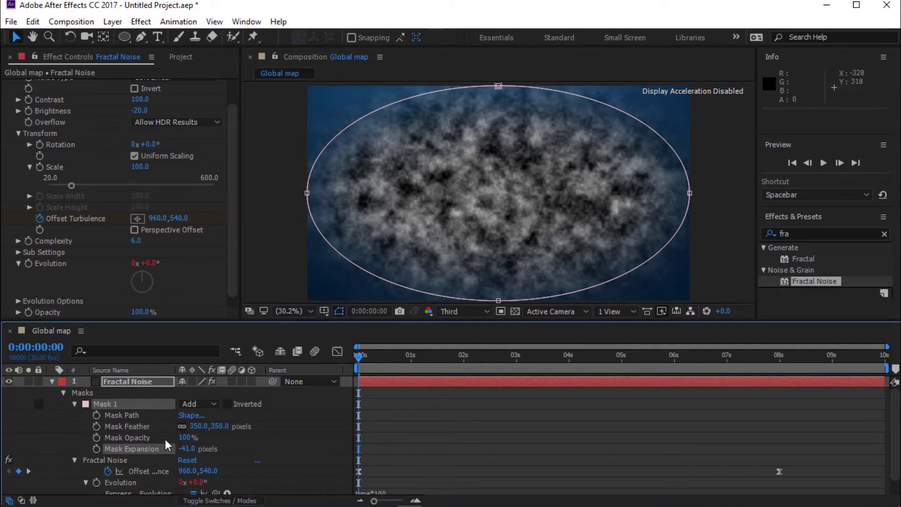
click(52, 383)
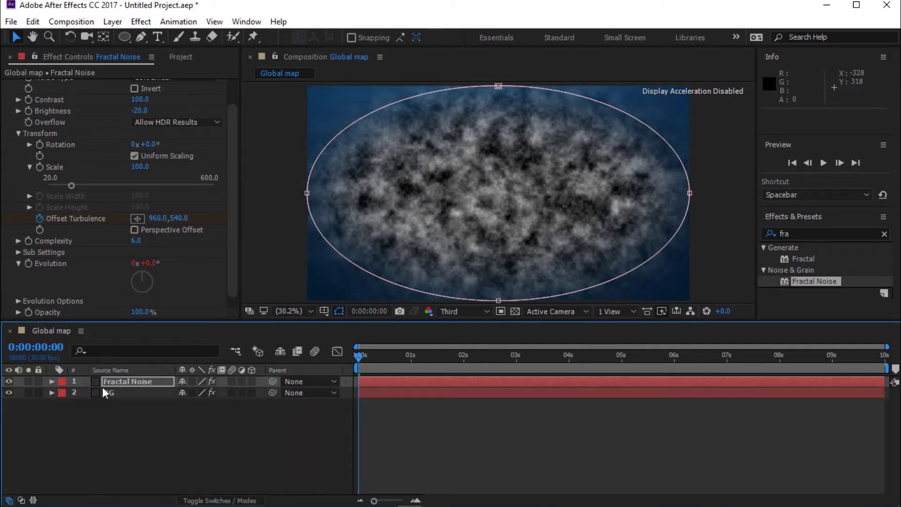
- Set the Fractal Noise layer's blending mode to Overlay and its opacity to 25%
click(217, 501)
click(215, 385)
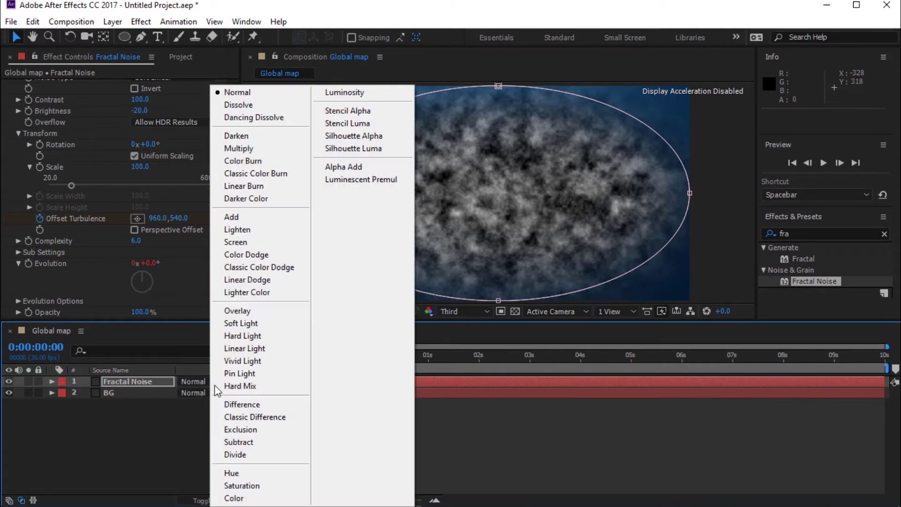
click(238, 314)
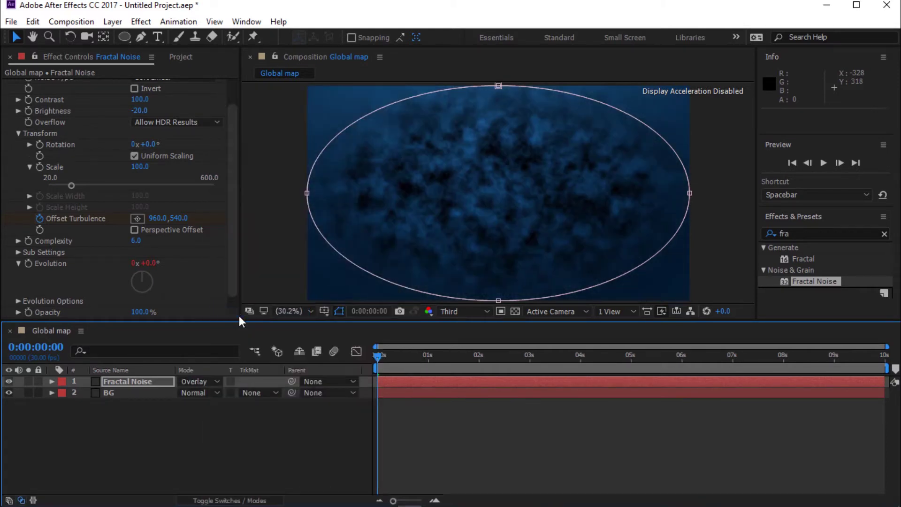
key(t)
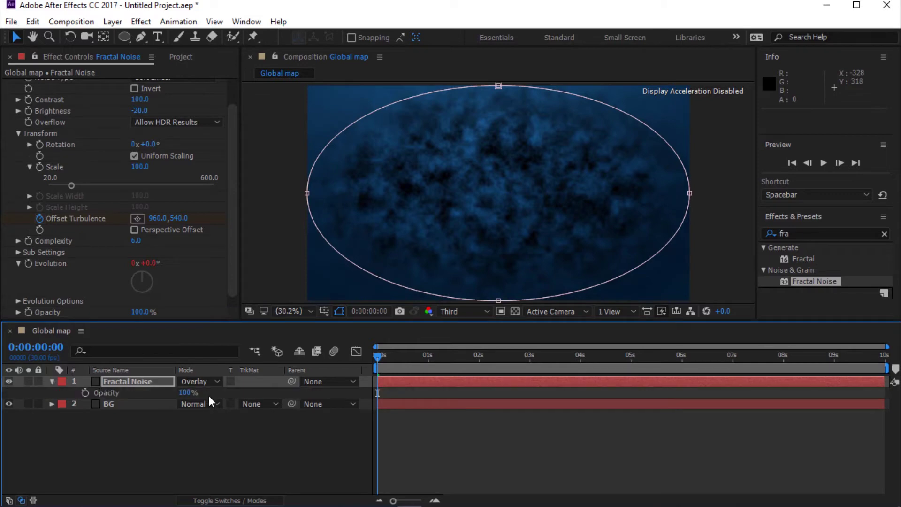
click(184, 393)
key(Return)
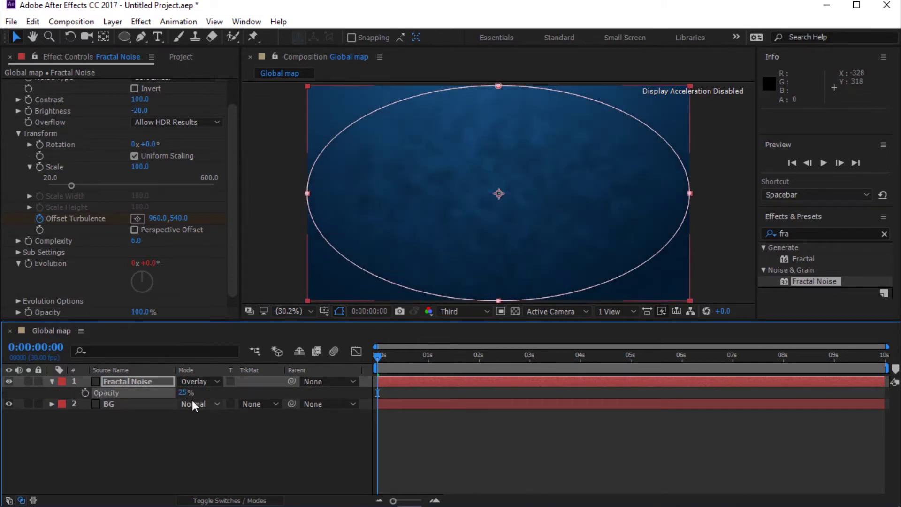
click(226, 445)
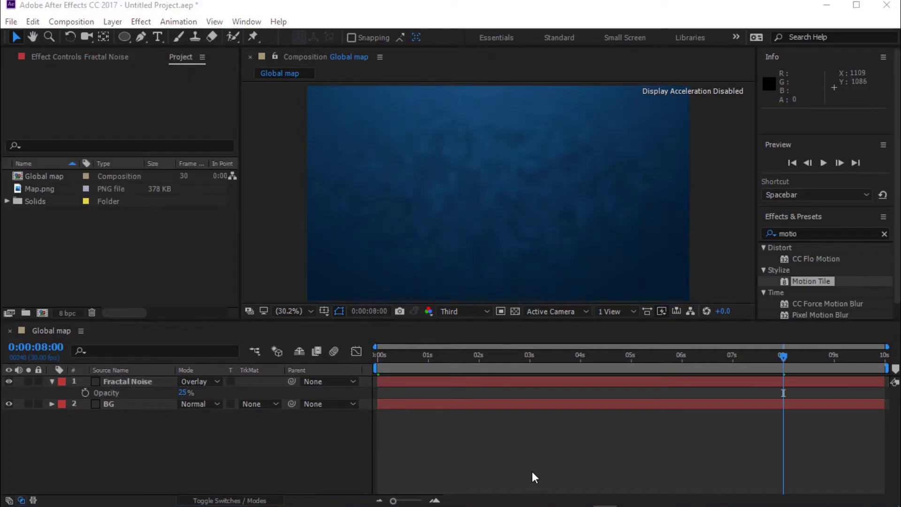
- Add Map.png to the composition above the Fractal Noise layer and scale it to 40%
click(57, 189)
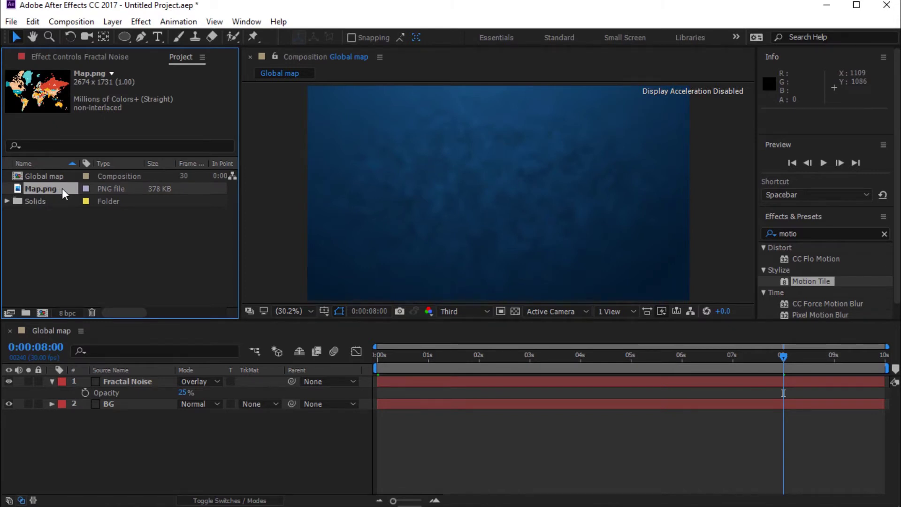
drag(63, 187, 128, 379)
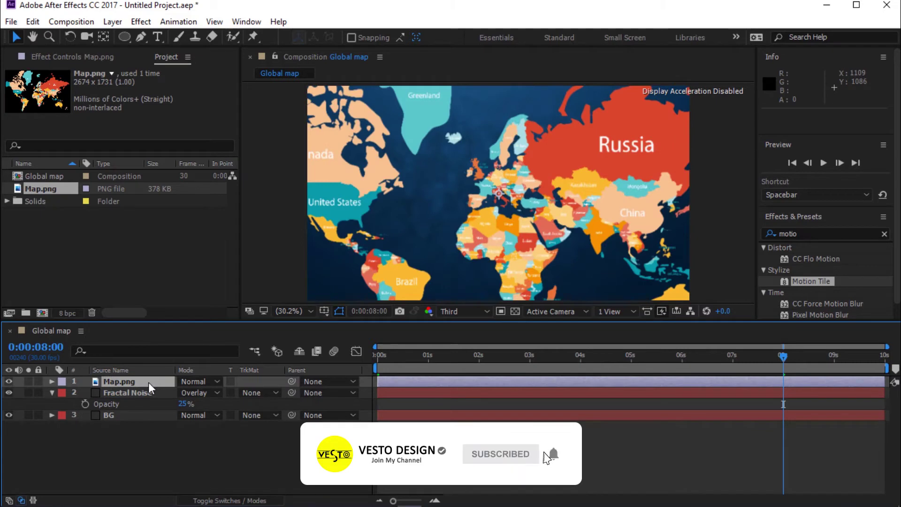
key(s)
click(220, 393)
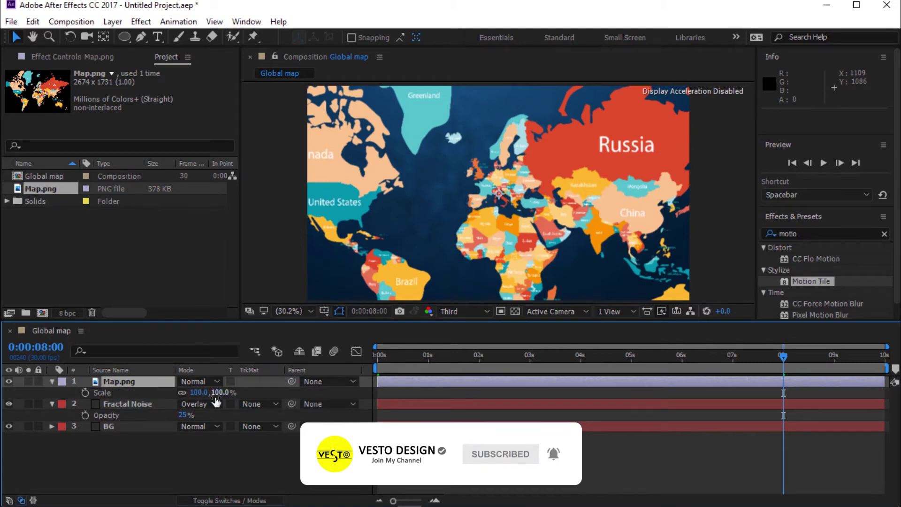
text(40)
key(Return)
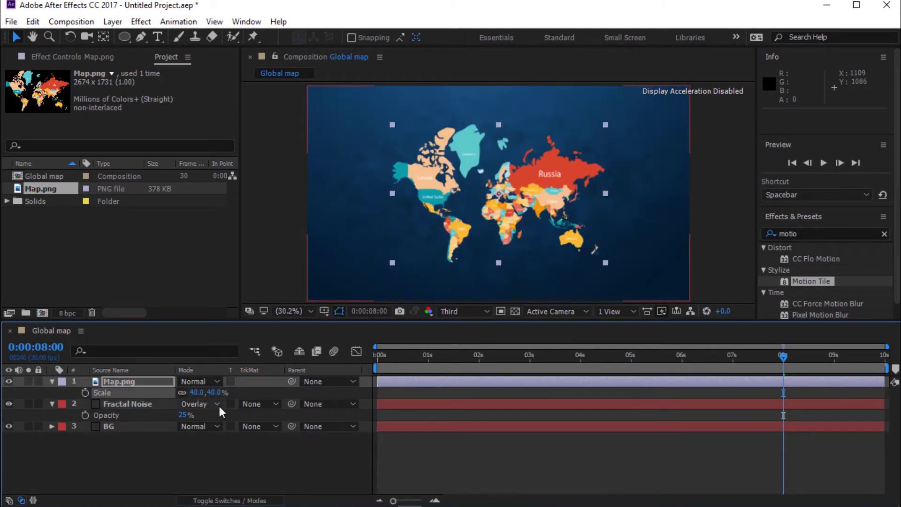
- Pre-compose the Map.png layer into a new composition named Map, moving all attributes into it
click(143, 385)
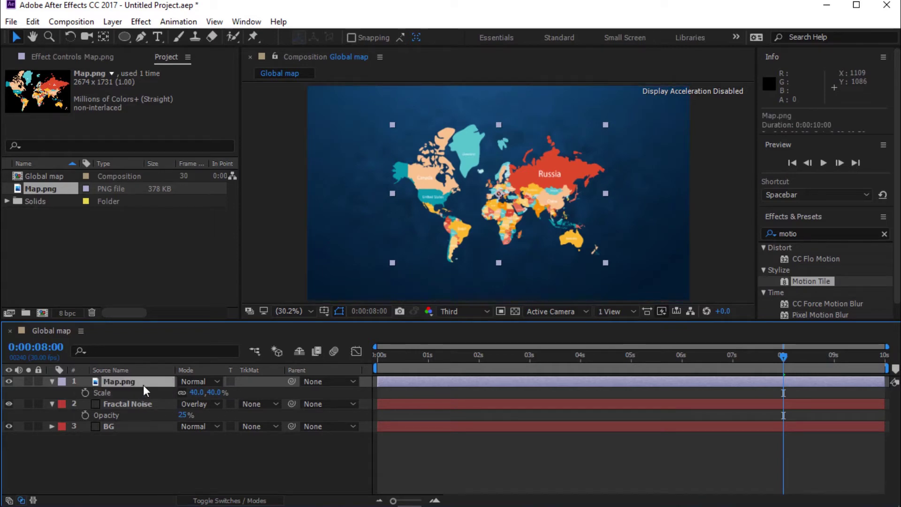
key(ctrl+shift+c)
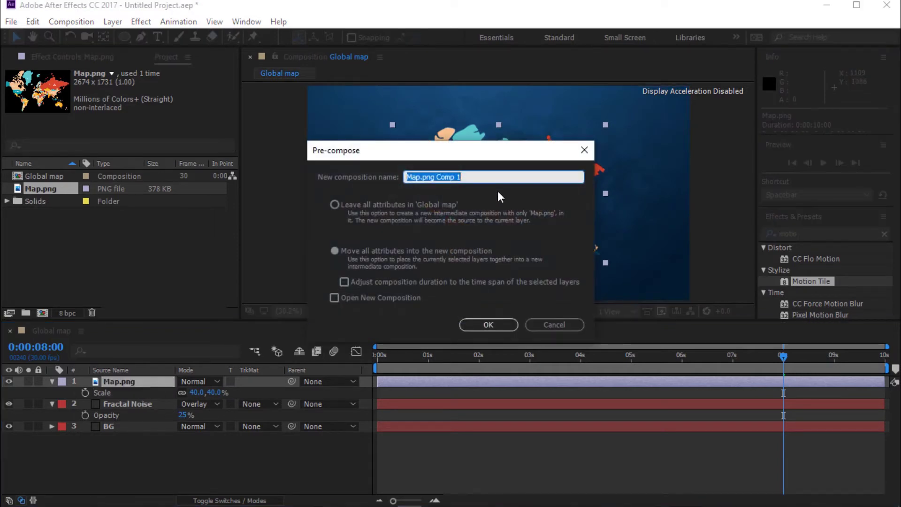
text(Map)
key(Return)
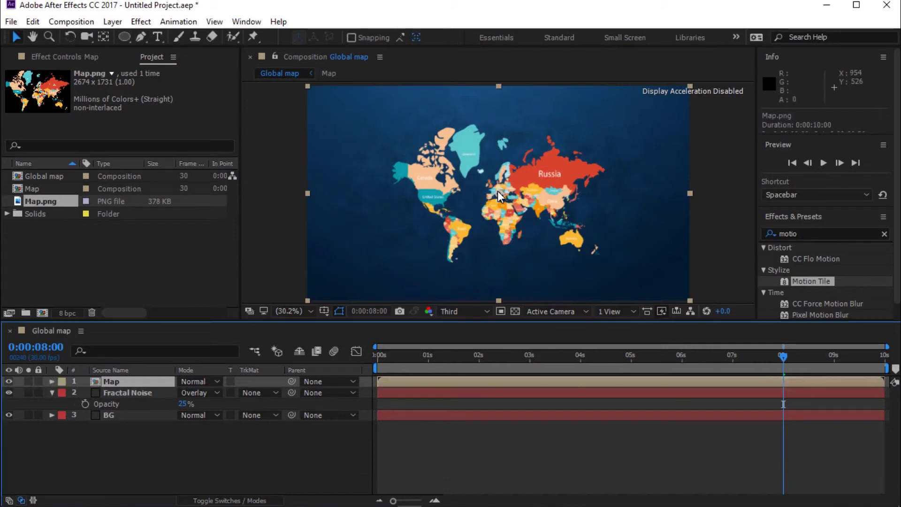
- Open the Map composition and set its width to 1080 px in the composition settings
double_click(143, 382)
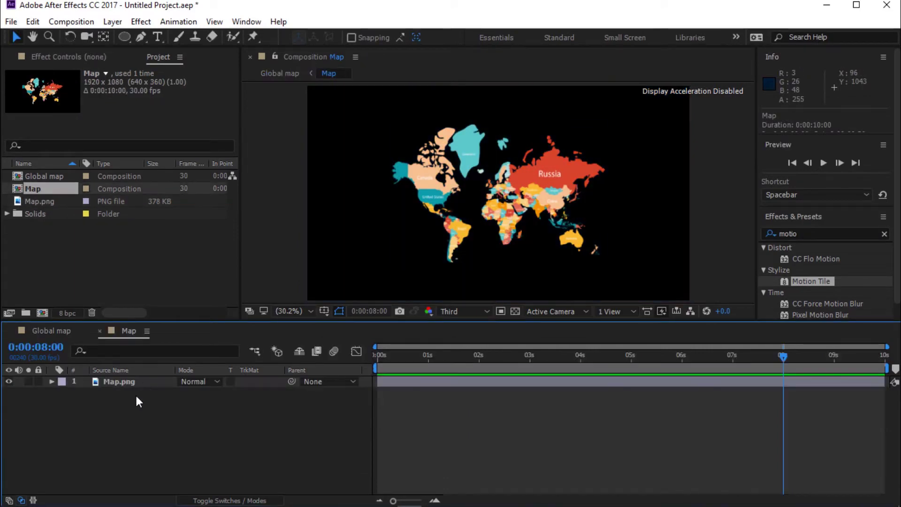
click(136, 382)
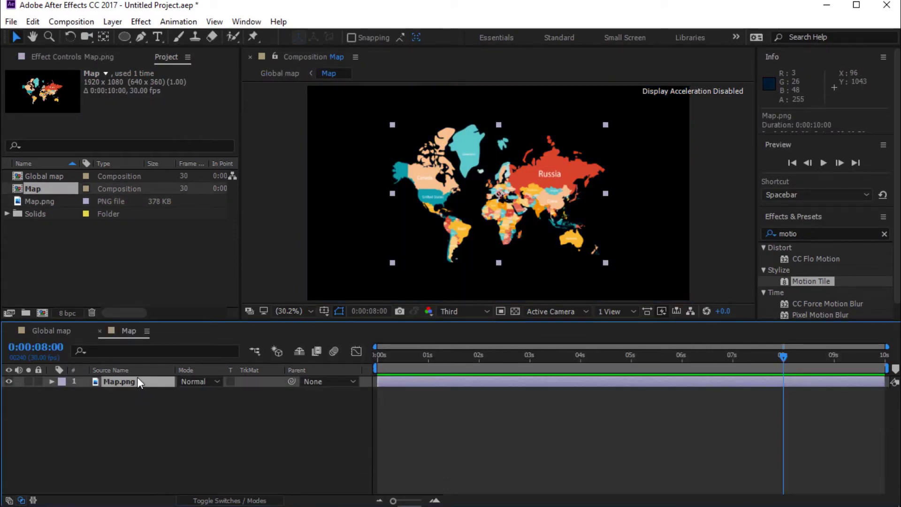
key(ctrl+k)
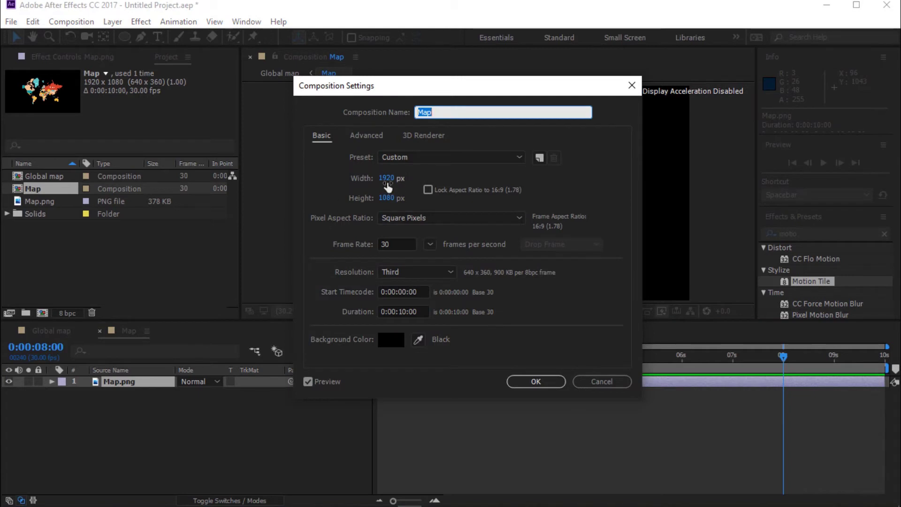
click(387, 187)
text(108)
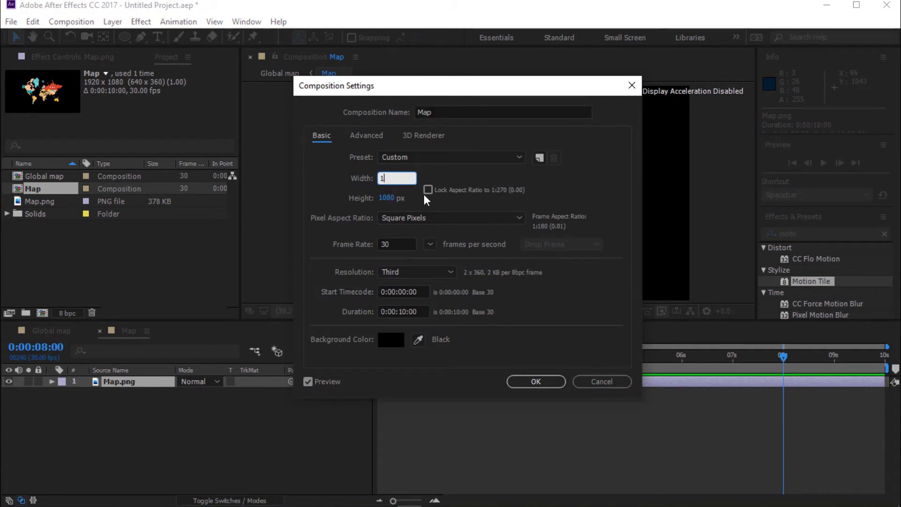
text(0)
key(Return)
key(Return)
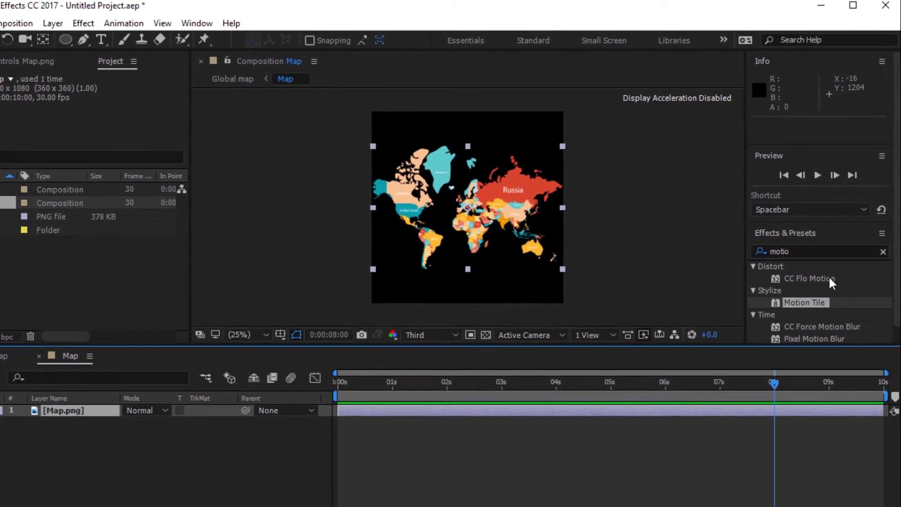
- Apply the Motion Tile effect to the Map.png layer and set its Output Width to 300
click(804, 252)
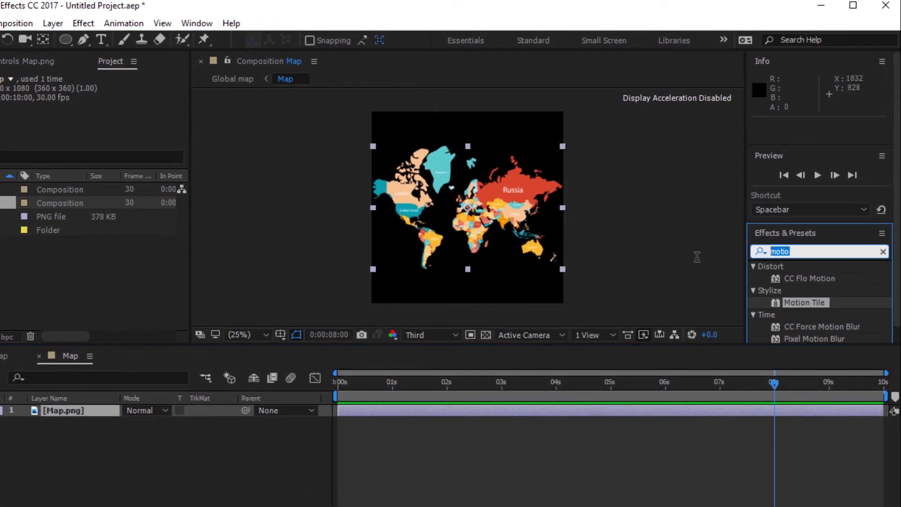
key(Down)
drag(801, 303, 634, 410)
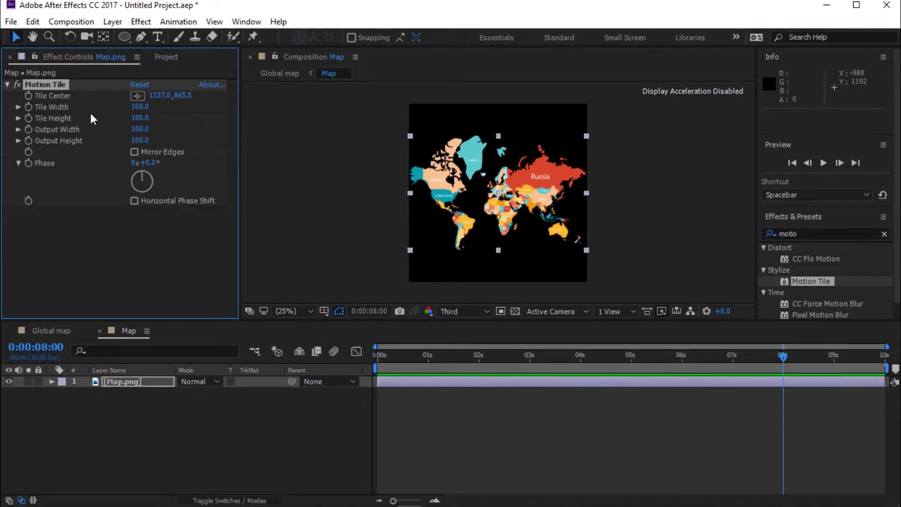
click(139, 129)
text(300)
key(Return)
- Keyframe Map.png's Position at 540, 540 at 0 s and 1615, 540 at 8 s, ending the work area at 8 s
key(p)
drag(424, 367, 351, 373)
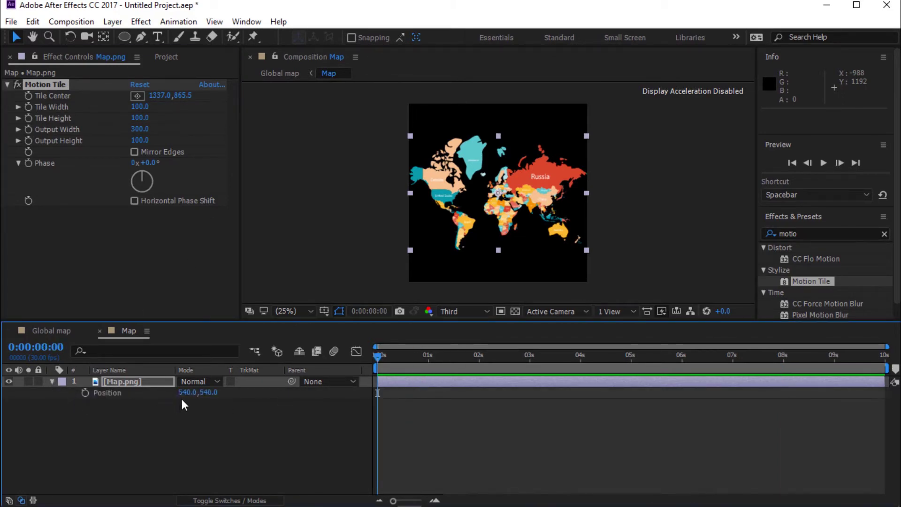
click(85, 393)
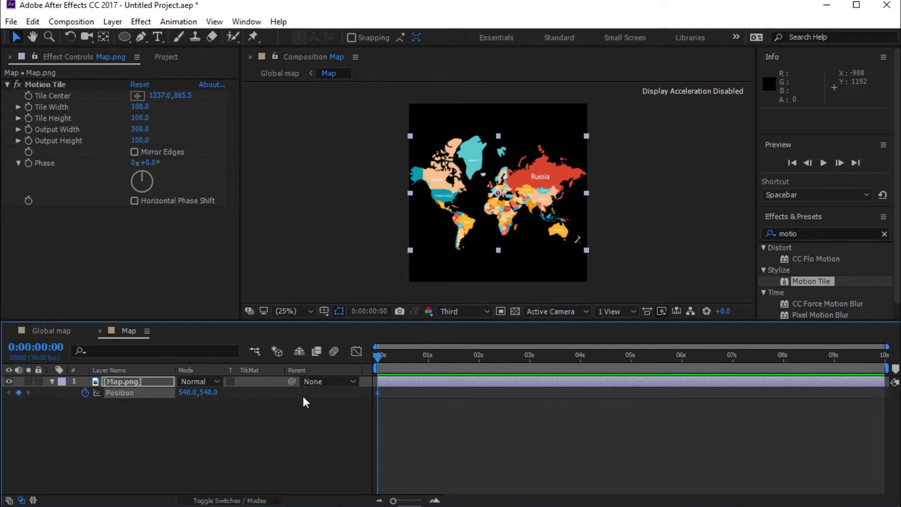
click(784, 363)
key(n)
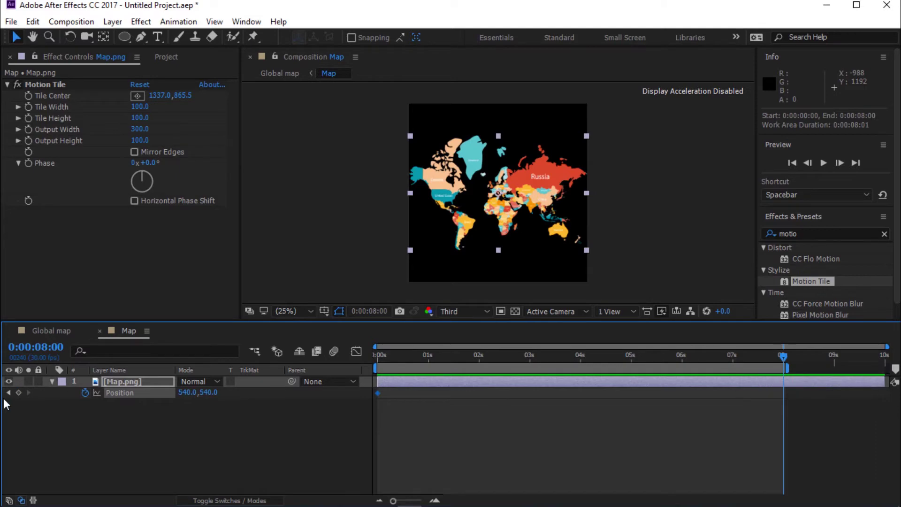
drag(188, 392, 473, 412)
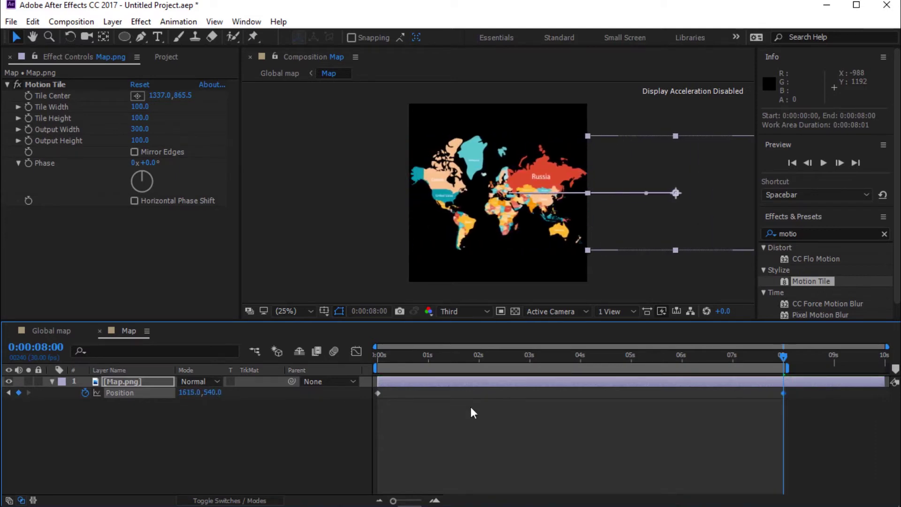
- Add the expression loopOut() to the Map.png layer's Position property
alt+click(85, 392)
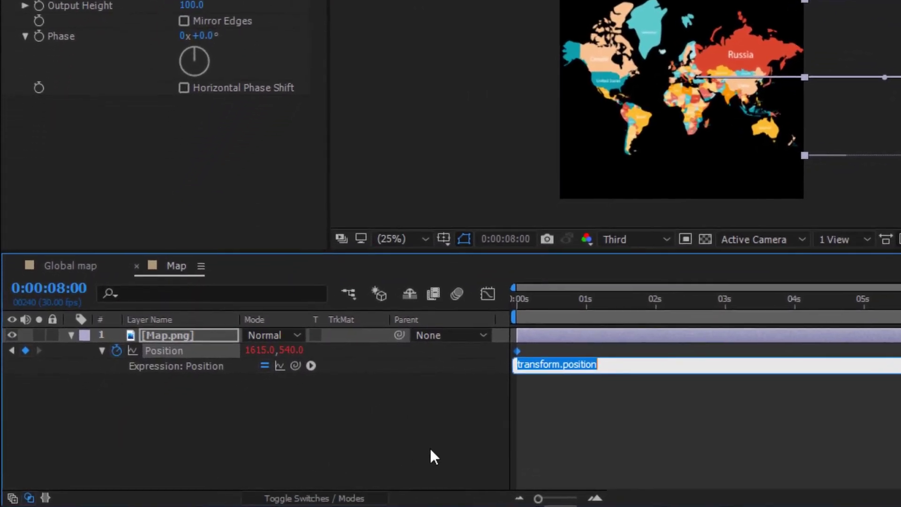
text(lo)
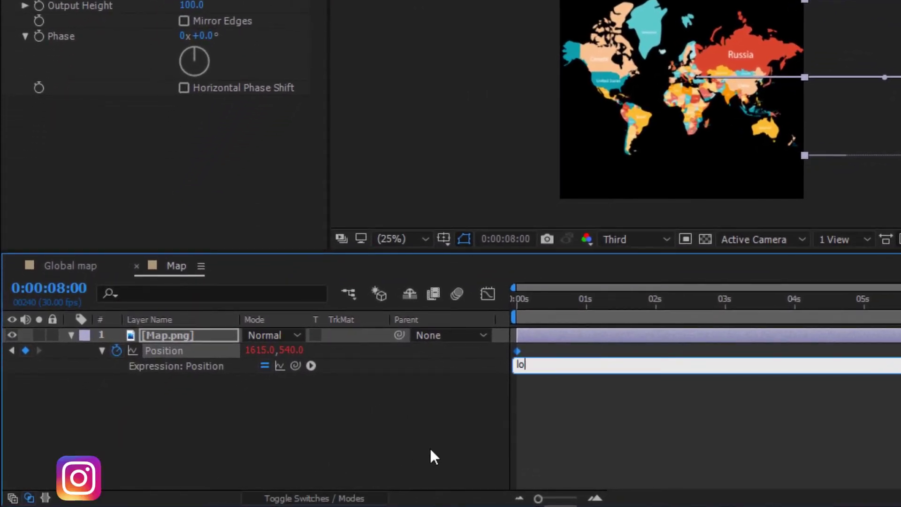
text(opOut())
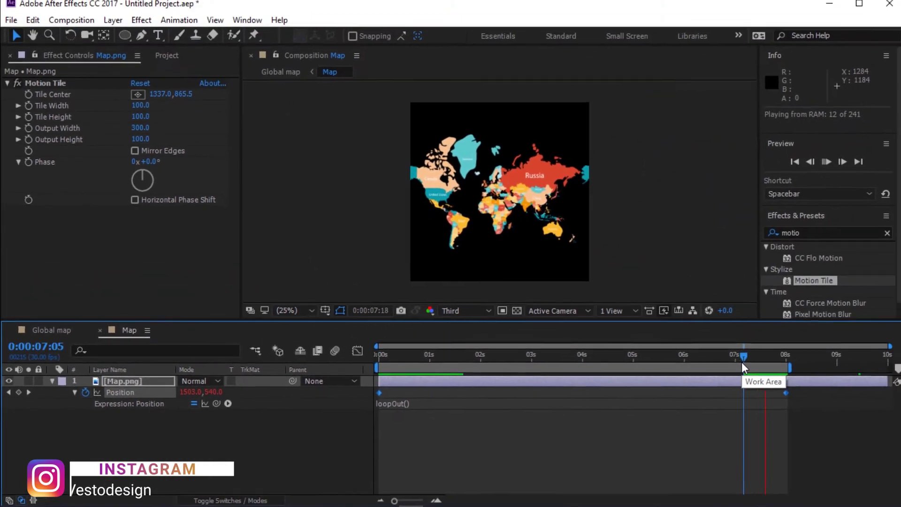
- Preview the looping map movement, return to the first frame and deselect the layer
key(space)
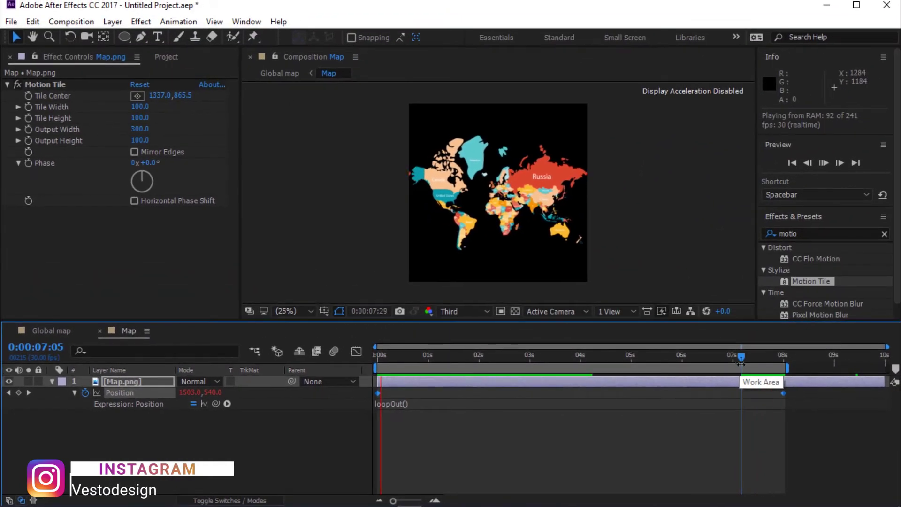
click(429, 381)
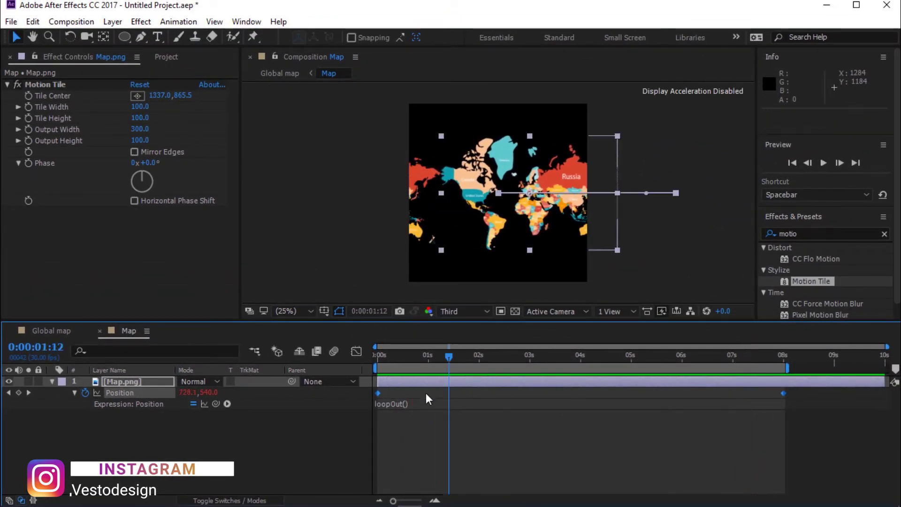
click(401, 360)
key(Home)
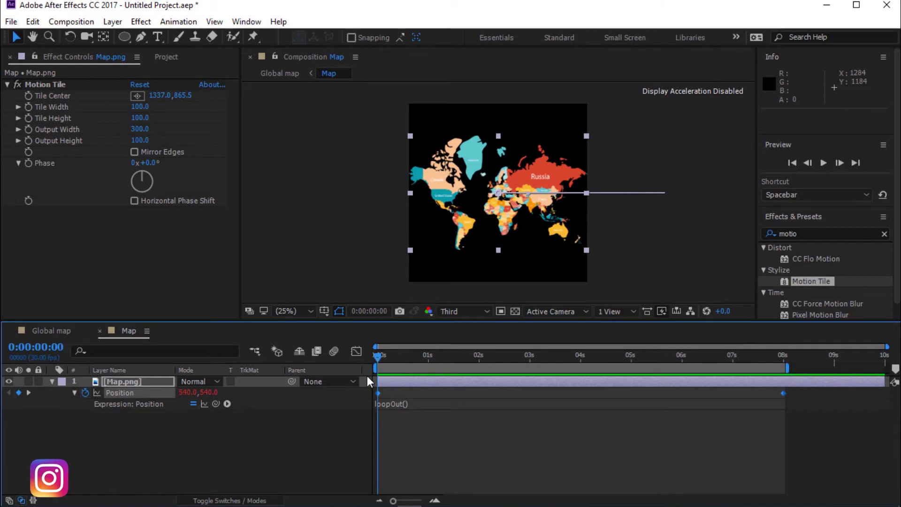
click(328, 438)
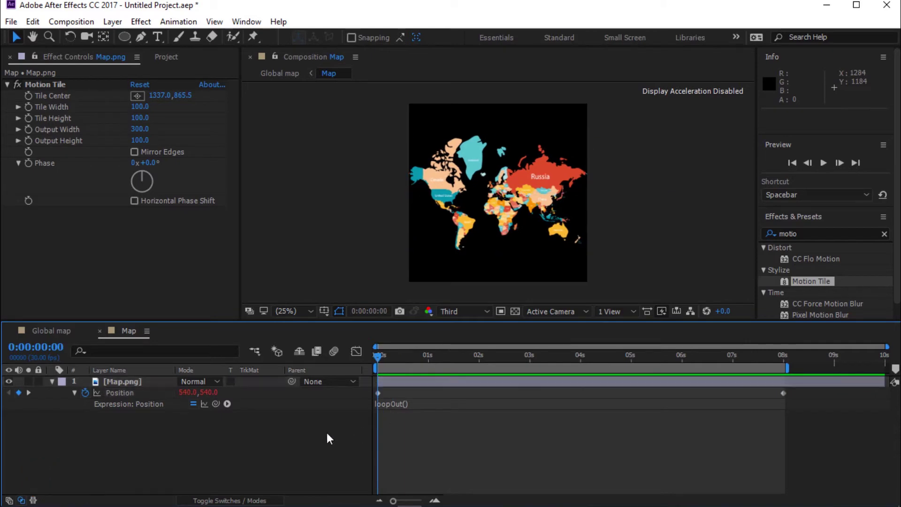
- Apply the CC Sphere effect to the Map layer in the Global map composition and preview the rotation
click(59, 333)
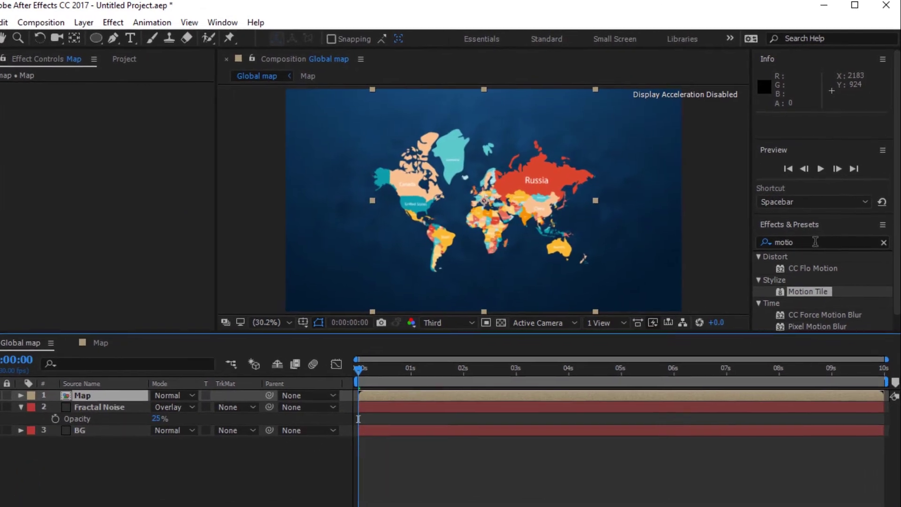
click(815, 241)
text(cc s)
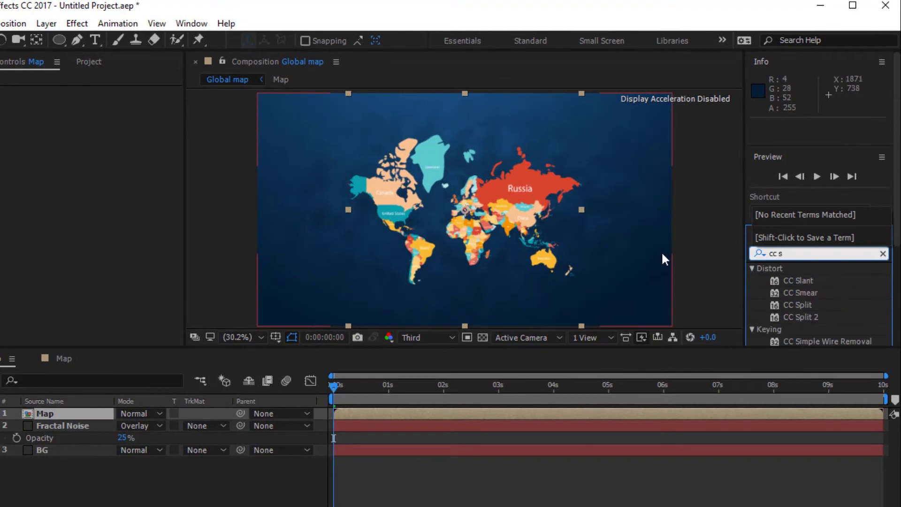
text(p)
drag(798, 315, 539, 404)
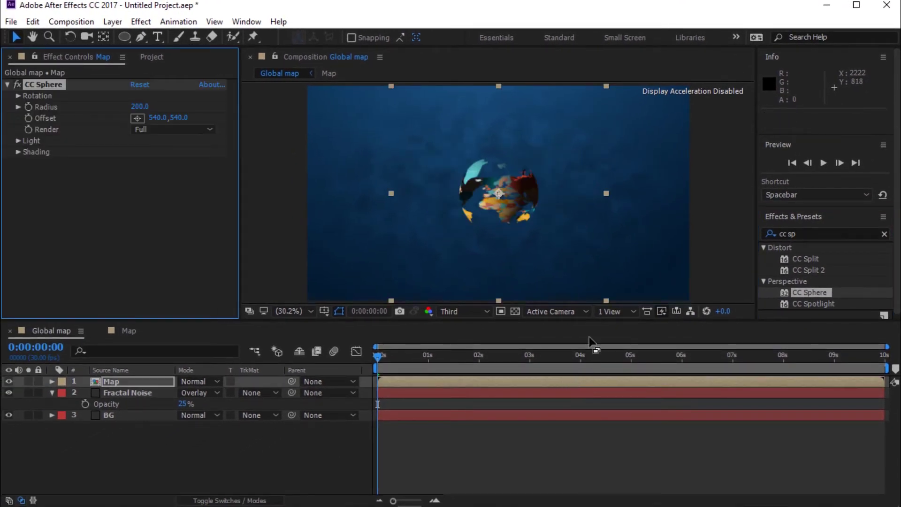
click(455, 364)
key(space)
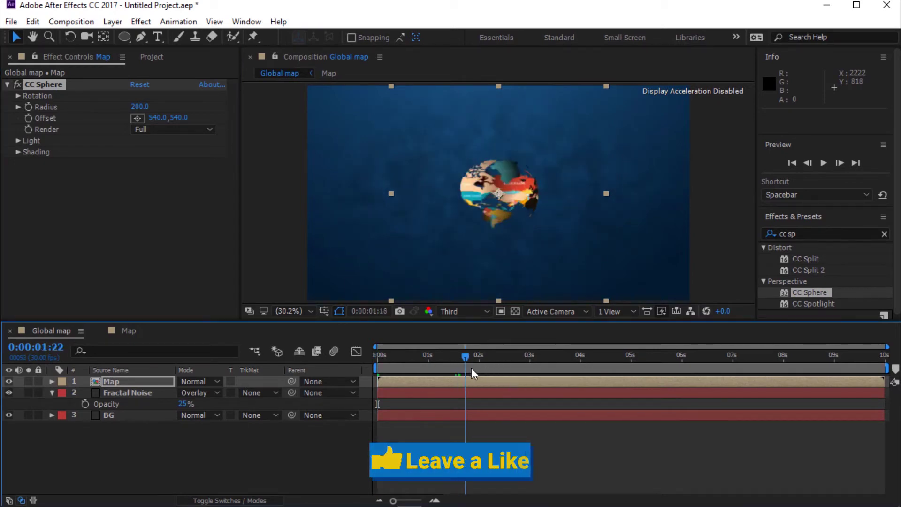
- Open the Map composition and set its width to 1920 px in the composition settings
double_click(497, 381)
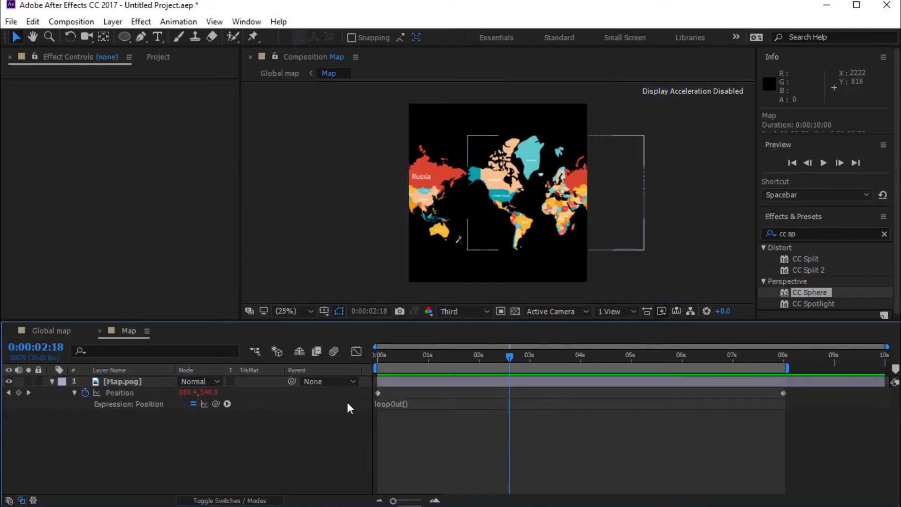
key(ctrl+k)
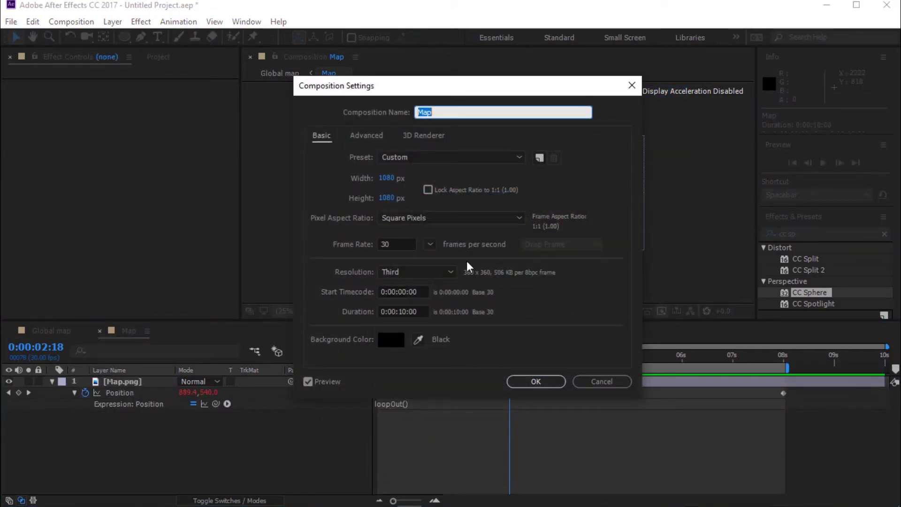
click(382, 180)
text(1920)
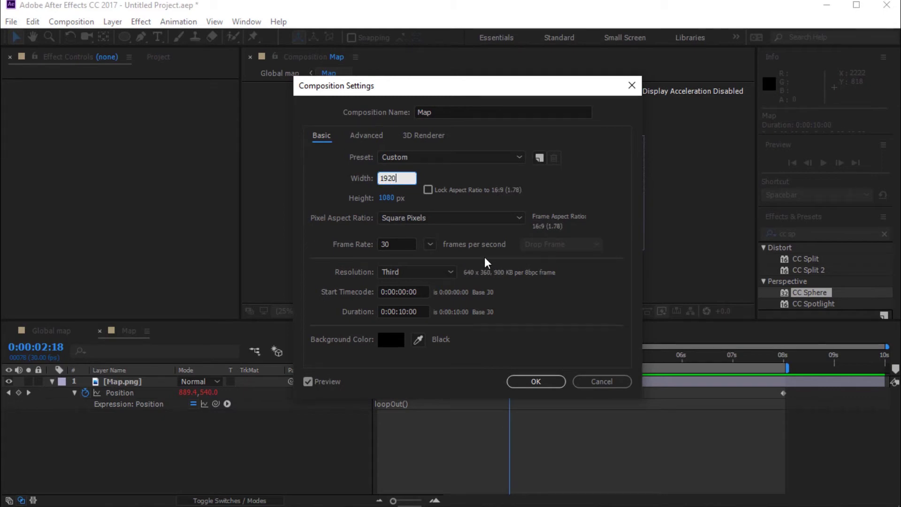
key(Return)
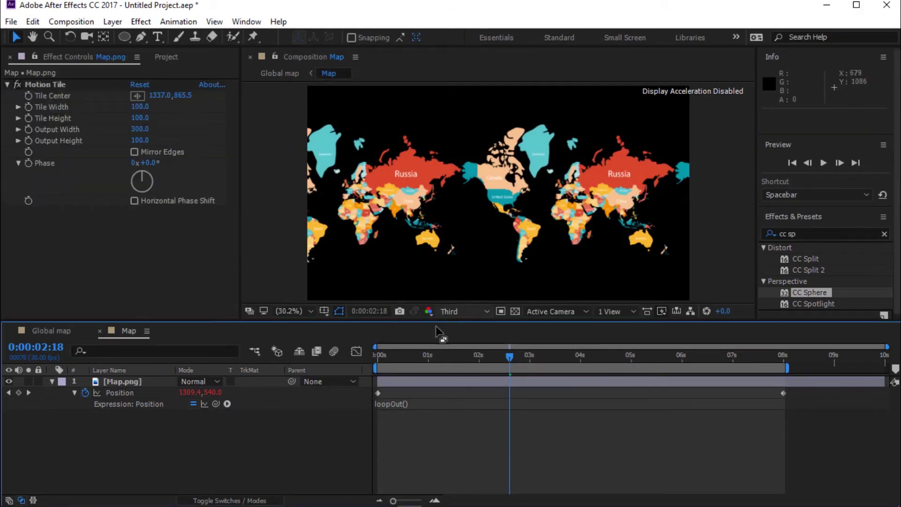
- Create a 1920 x 1080 px solid named BG in the Map composition and place it below Map.png
right_click(336, 432)
mouse_move(469, 308)
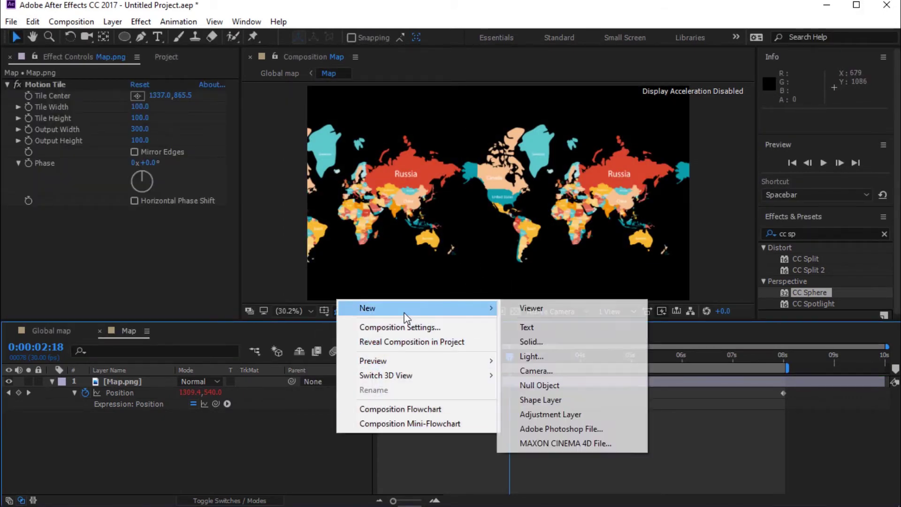
click(559, 347)
text(BG)
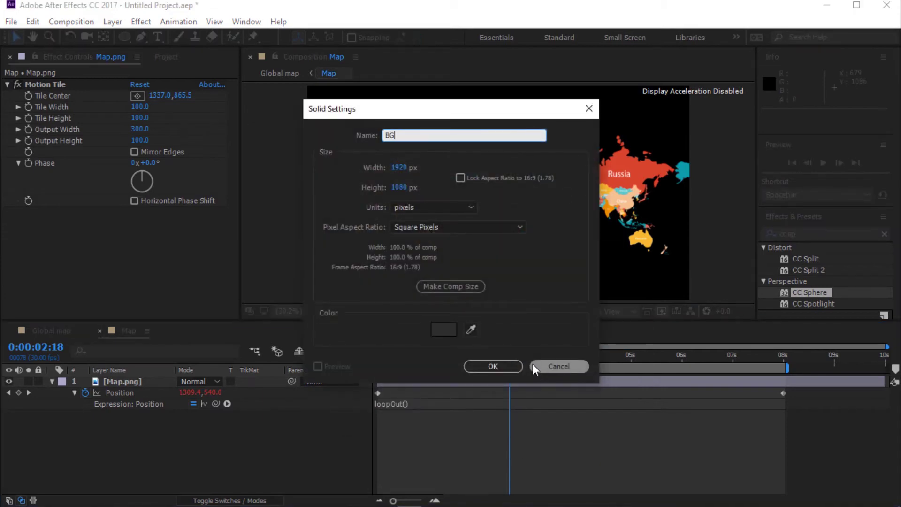
click(533, 364)
key(Caps_Lock)
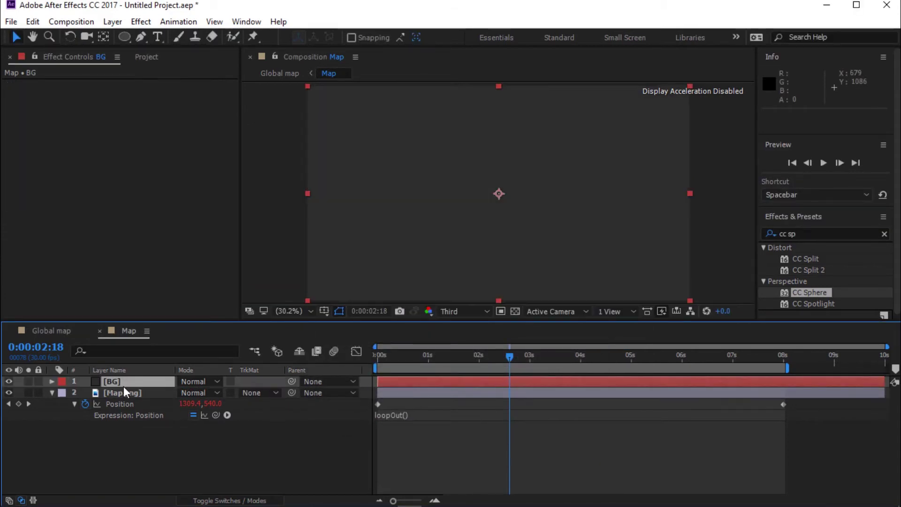
drag(124, 386, 124, 415)
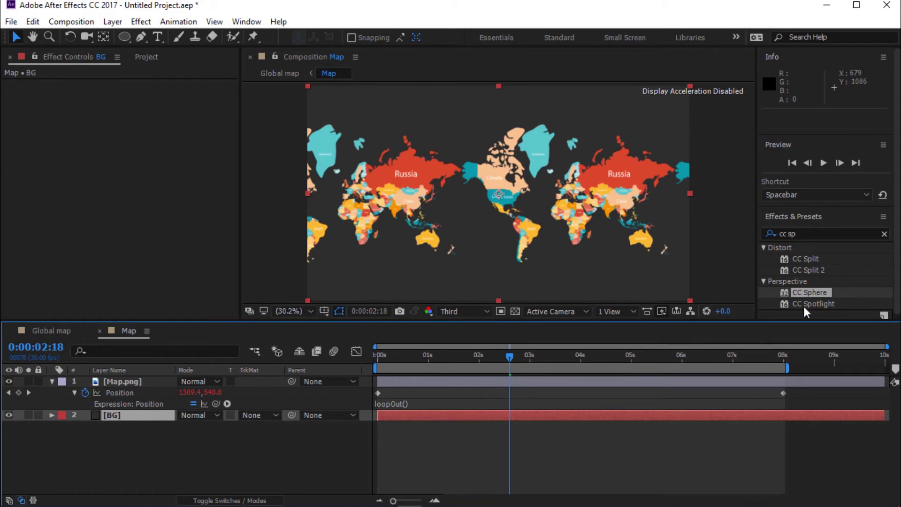
- Apply the Fill effect to the BG solid and set its color to #2C98CA
click(825, 236)
text(fill)
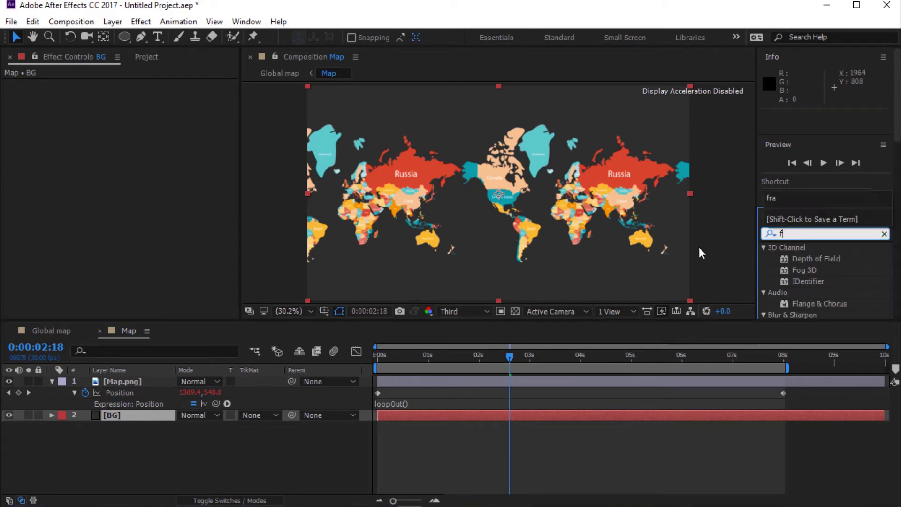
drag(803, 269, 647, 415)
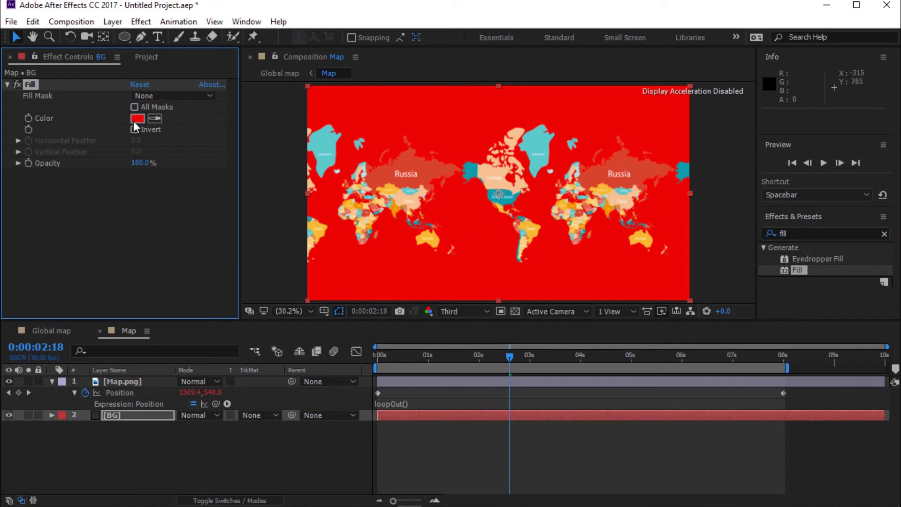
click(137, 118)
text(2C98)
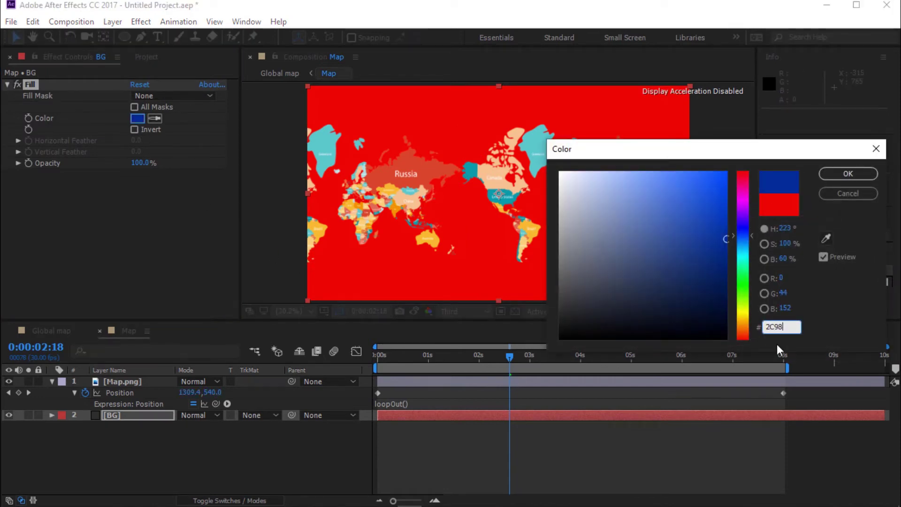
text(CA)
click(840, 170)
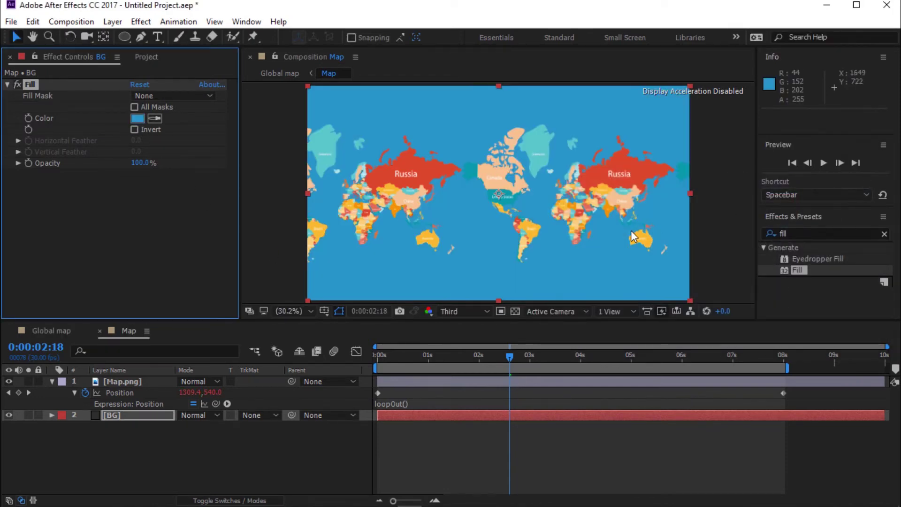
- Return to the Global map composition, preview the globe and set the CC Sphere radius to 300
click(51, 380)
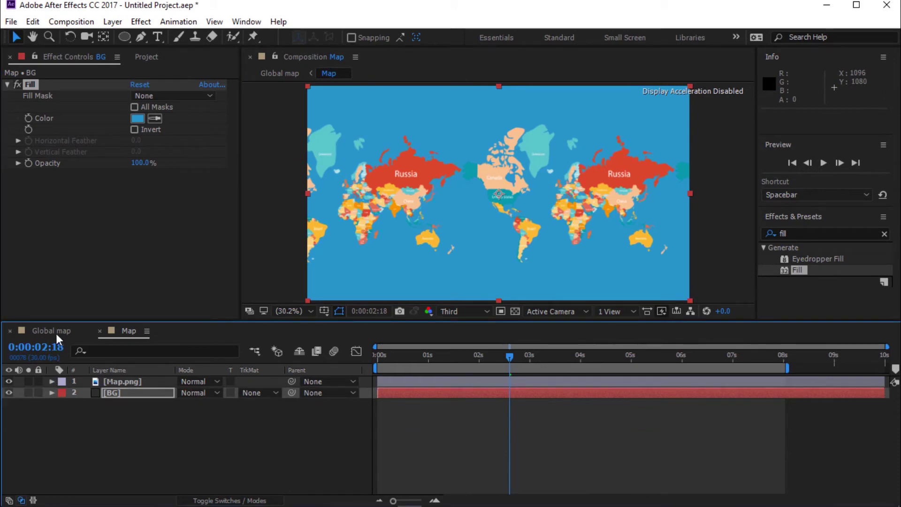
click(52, 331)
key(space)
key(space)
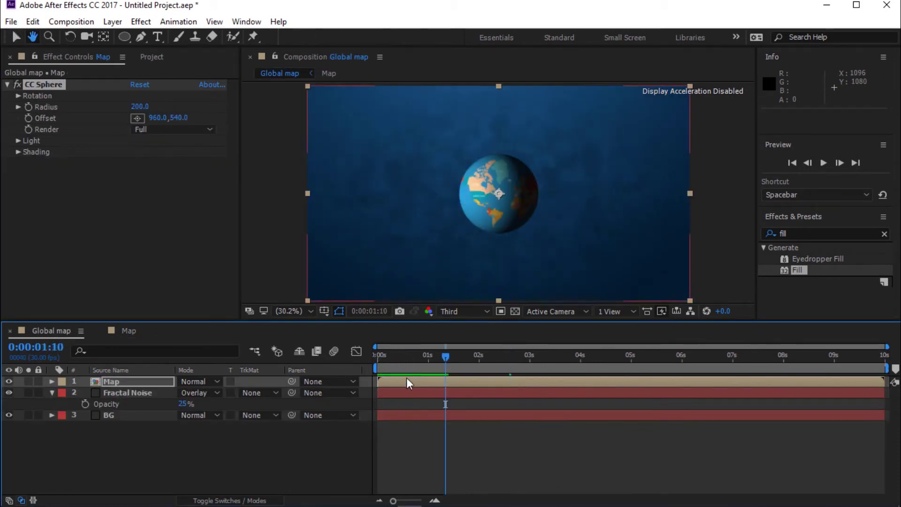
click(18, 106)
text(300)
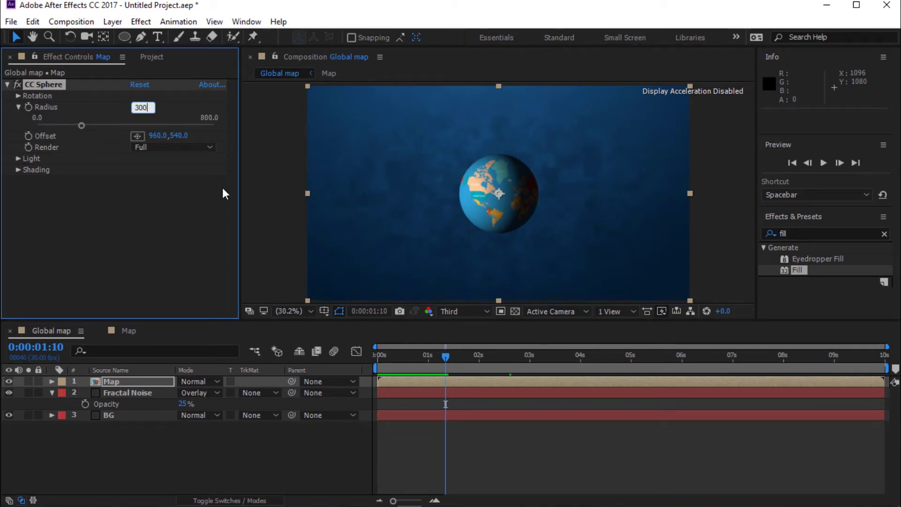
key(Return)
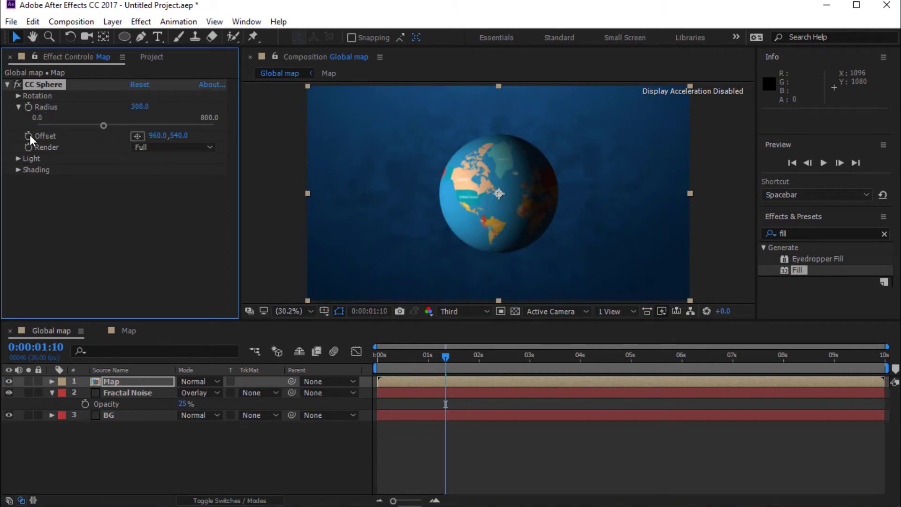
- Set the CC Sphere Light Intensity to 115 on the Map layer
click(18, 159)
click(137, 170)
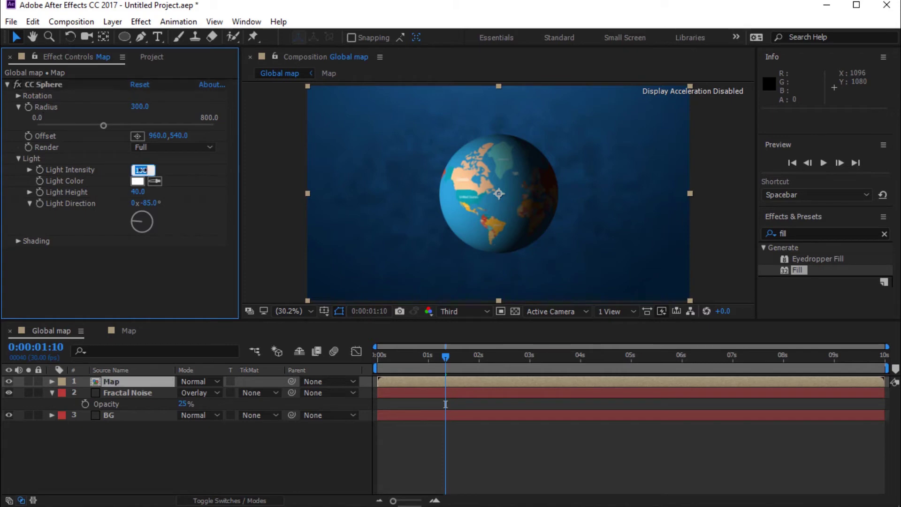
key(Return)
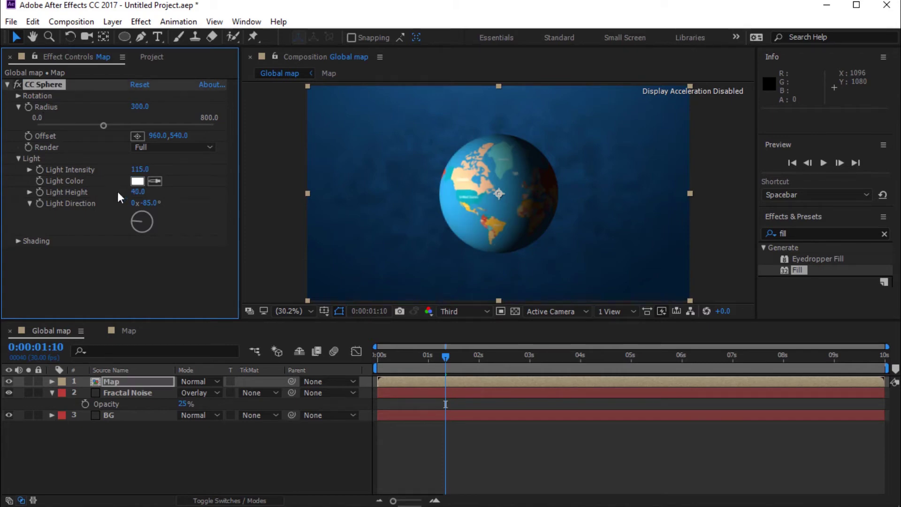
- Set the Map layer's CC Sphere Light Color to #D8EBFF and Light Direction to -72°, and return to the start of the timeline
click(137, 181)
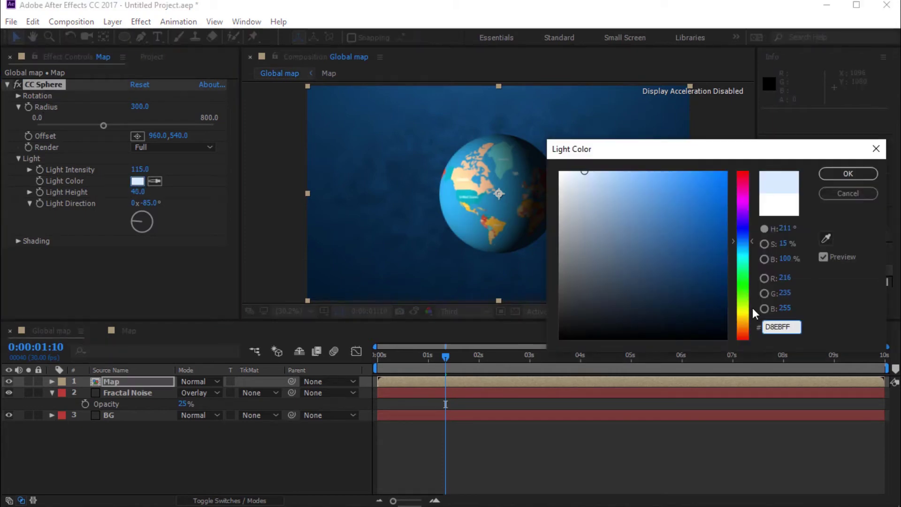
key(Return)
click(409, 358)
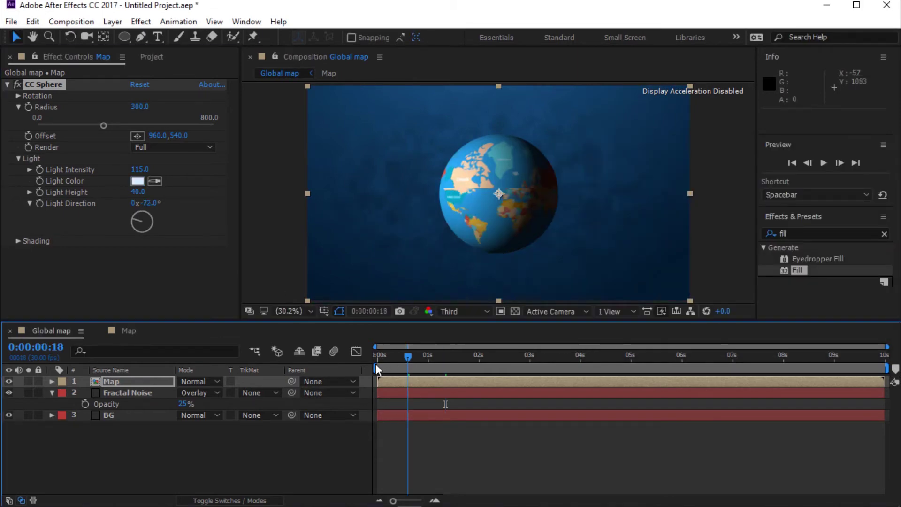
click(375, 365)
- Apply the Turbulent Displace effect to the Map layer with Amount 4 and Size 20
click(805, 233)
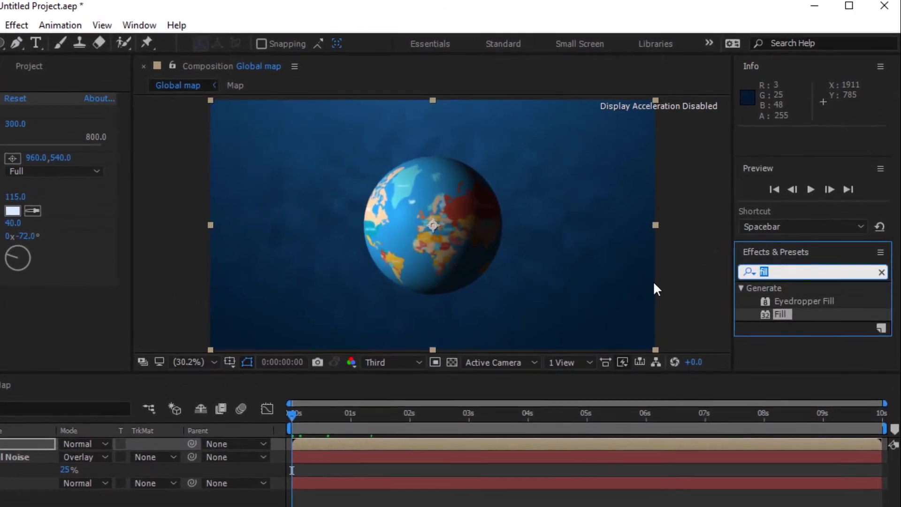
text(turb)
drag(809, 306, 610, 449)
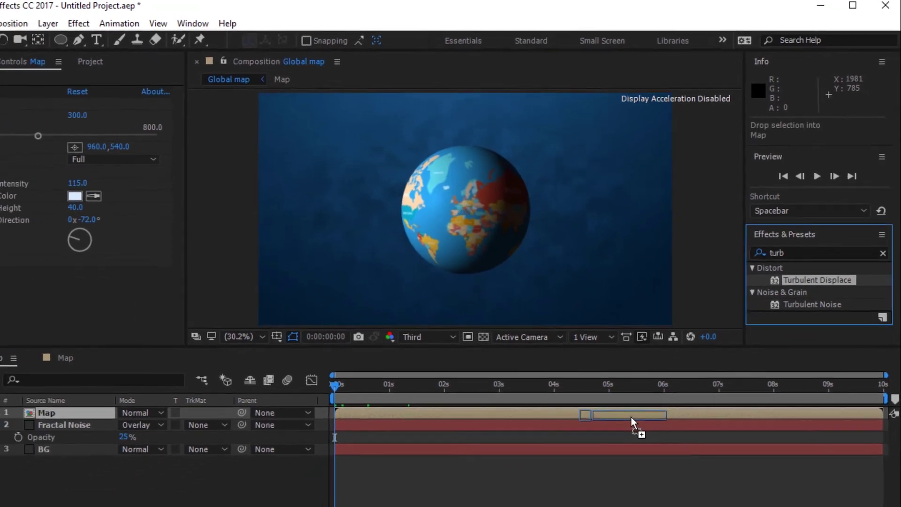
drag(631, 416, 633, 418)
click(78, 212)
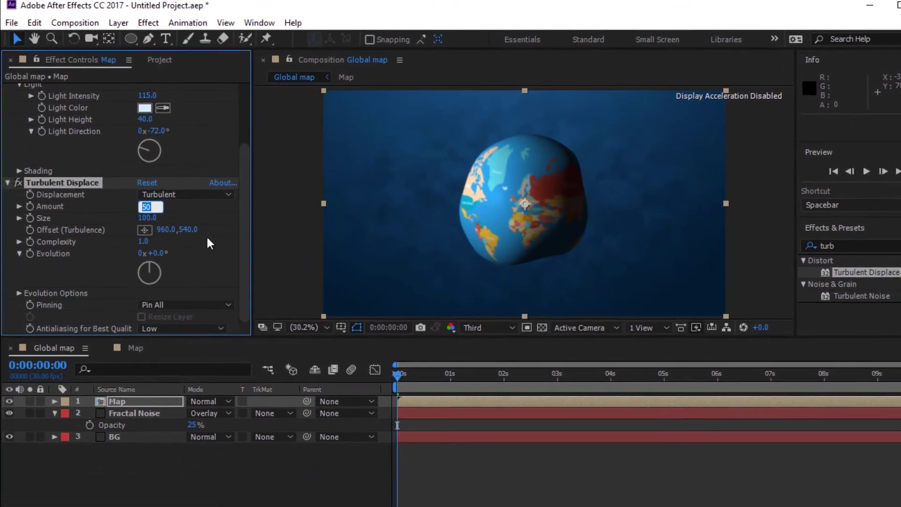
click(154, 226)
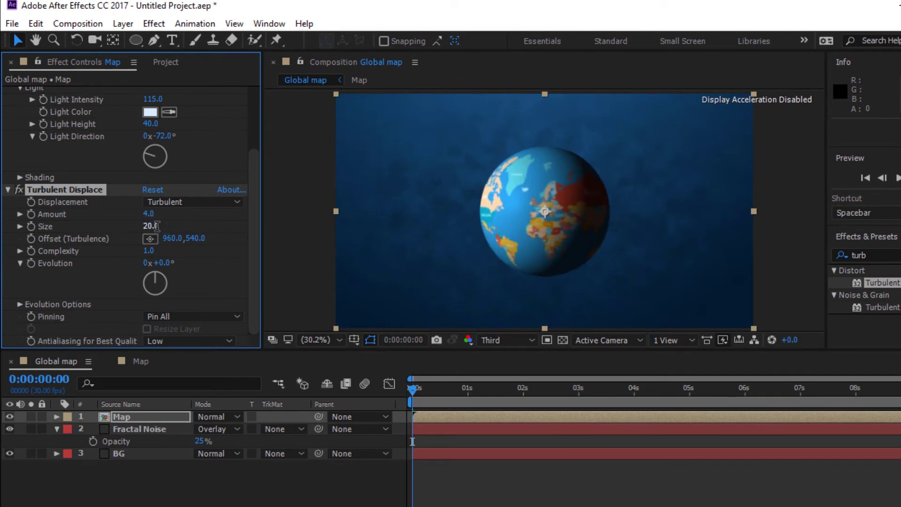
key(Return)
- Add the expression time*150 to the Evolution property of Turbulent Displace on the Map layer
alt+click(30, 263)
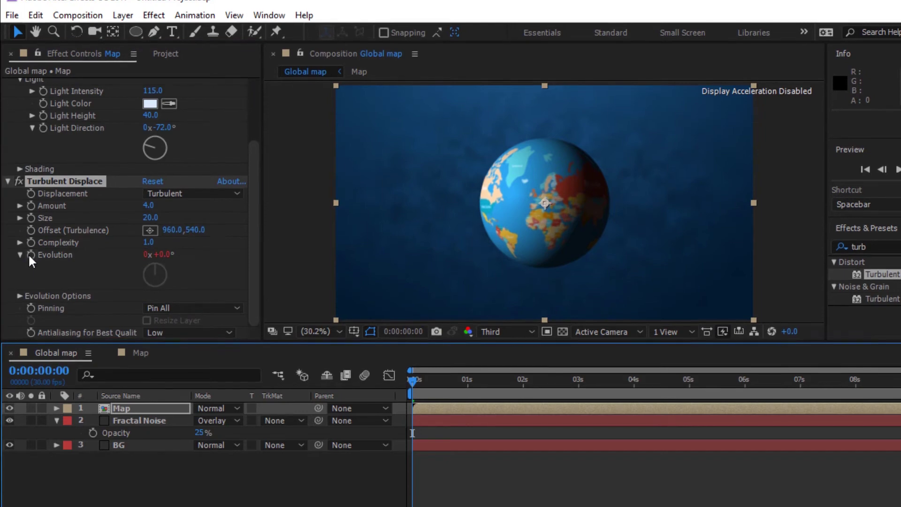
text(time*150)
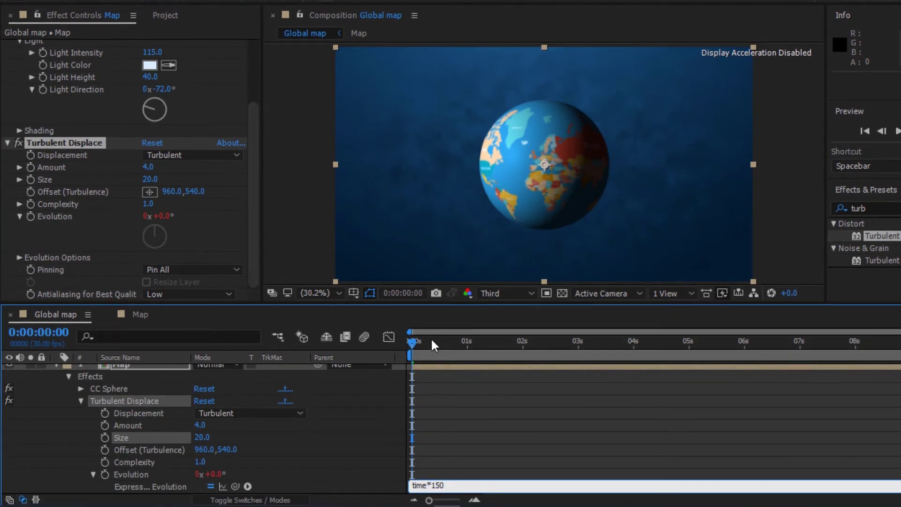
click(422, 375)
scroll(57, 385, up, 1)
click(57, 370)
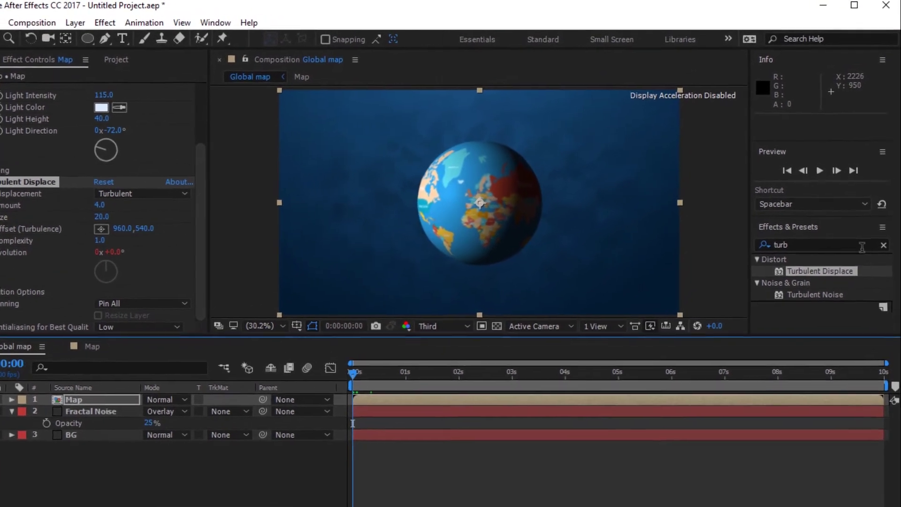
- Find the Drop Shadow effect and apply it to the Map layer
key(ctrl+5)
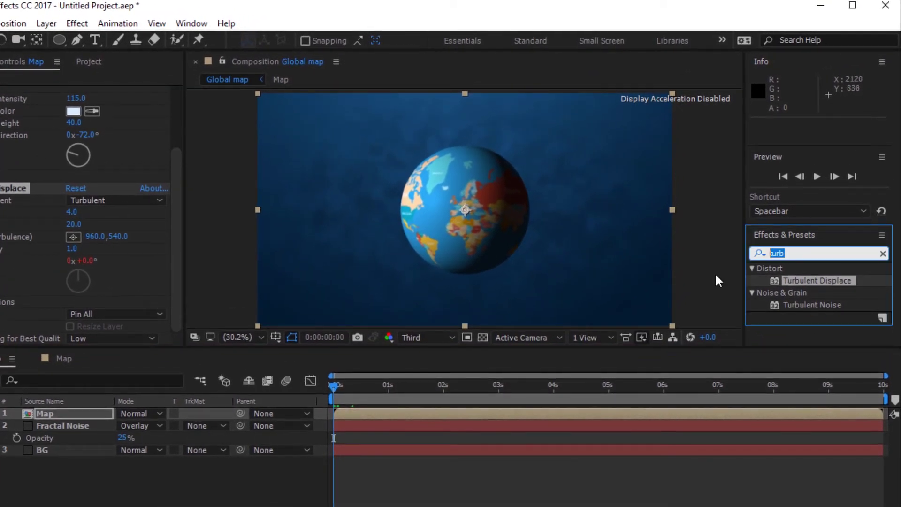
text(drop)
drag(807, 304, 728, 383)
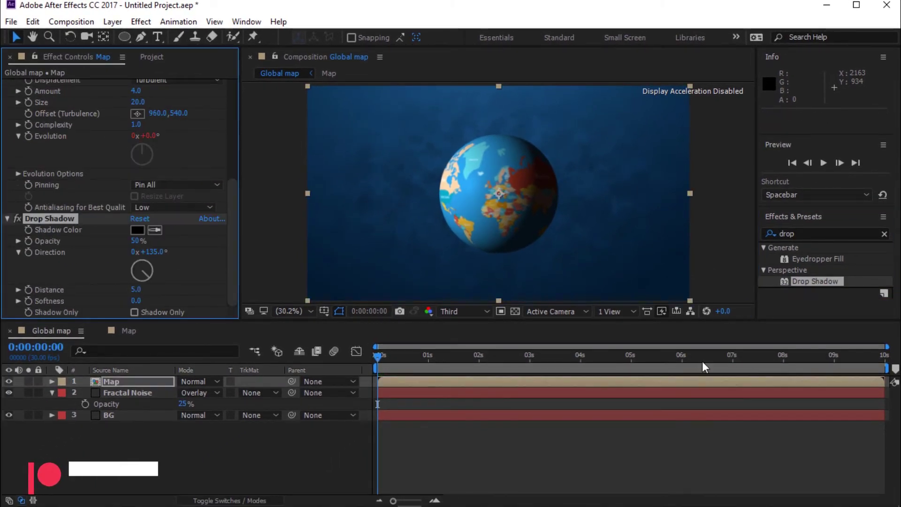
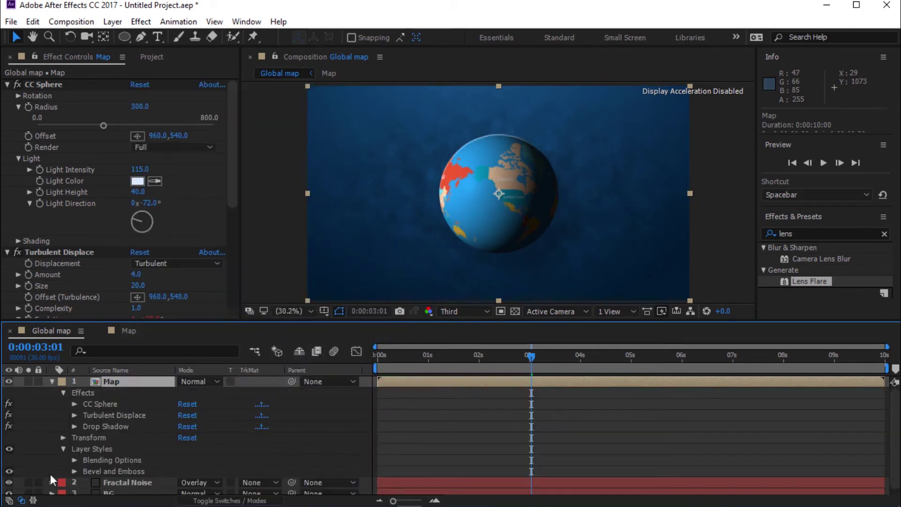
- Set the Shadow Opacity of the Map layer's Bevel and Emboss style to 0%
click(74, 471)
scroll(205, 453, down, 5)
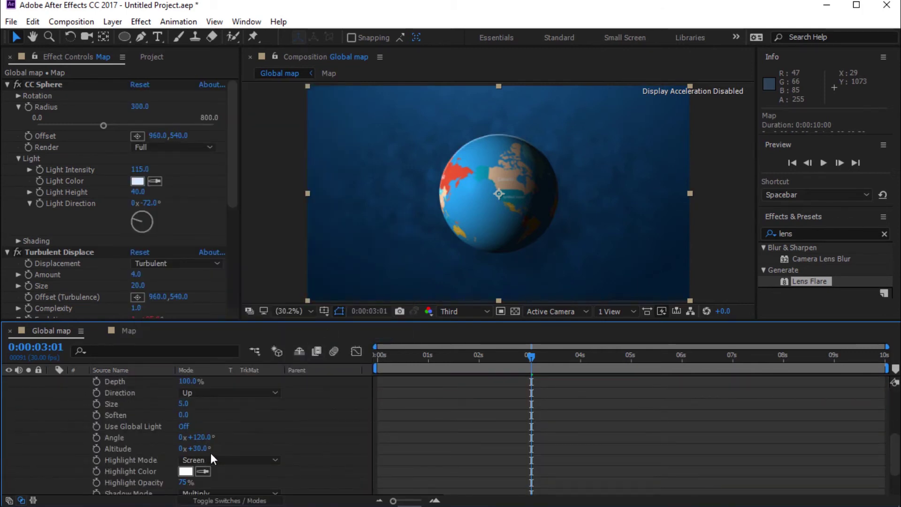
scroll(259, 472, down, 2)
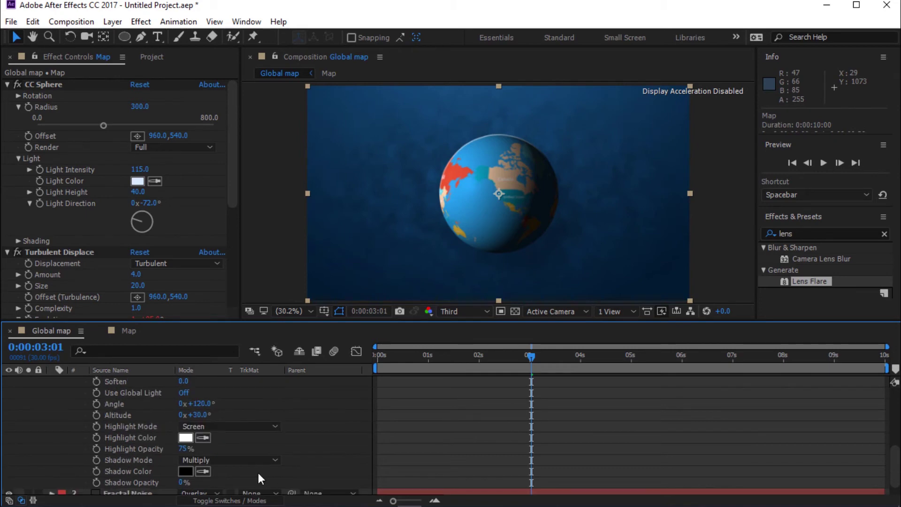
click(183, 483)
text(0)
scroll(190, 465, up, 2)
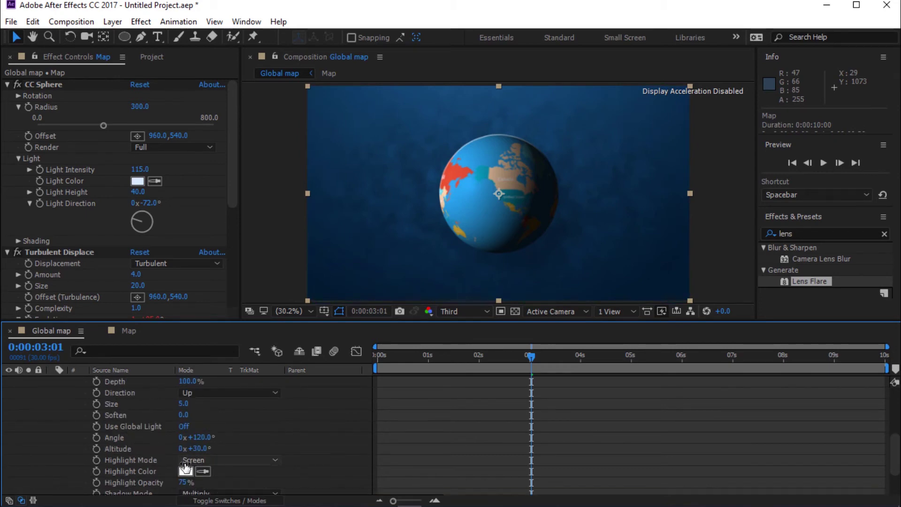
- Set the Bevel and Emboss Angle to 130° and collapse the Map layer's properties
click(197, 437)
text(130)
key(Return)
scroll(274, 446, up, 3)
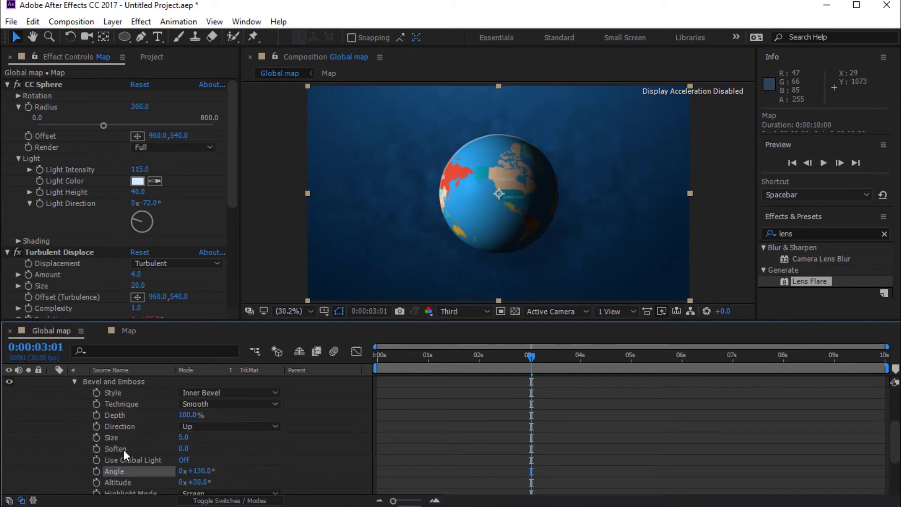
click(74, 415)
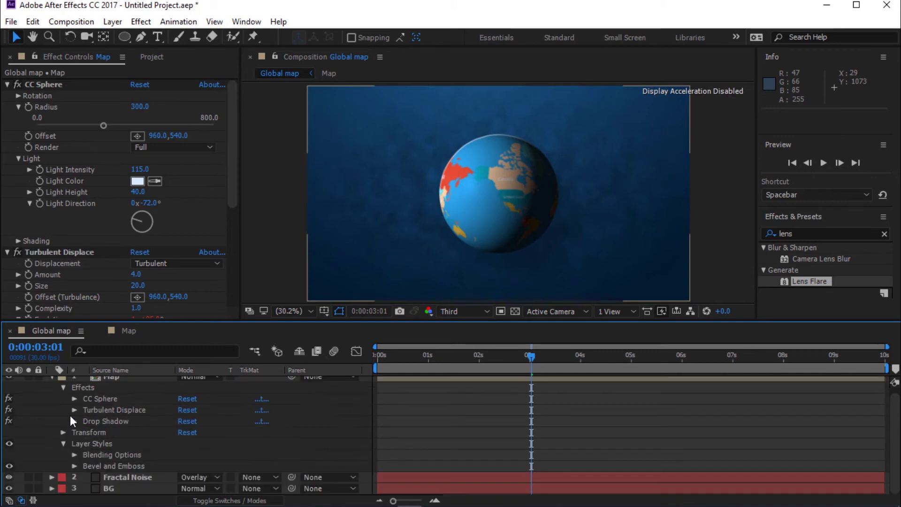
click(58, 387)
click(51, 381)
- Create a black 1920 x 1080 px solid named Lens Flare in the Global map composition
right_click(108, 446)
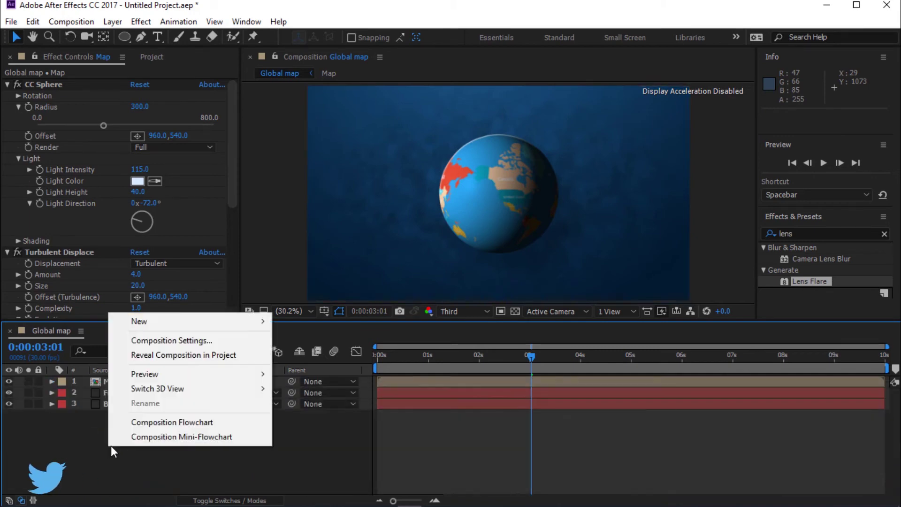
mouse_move(173, 324)
click(320, 355)
click(444, 330)
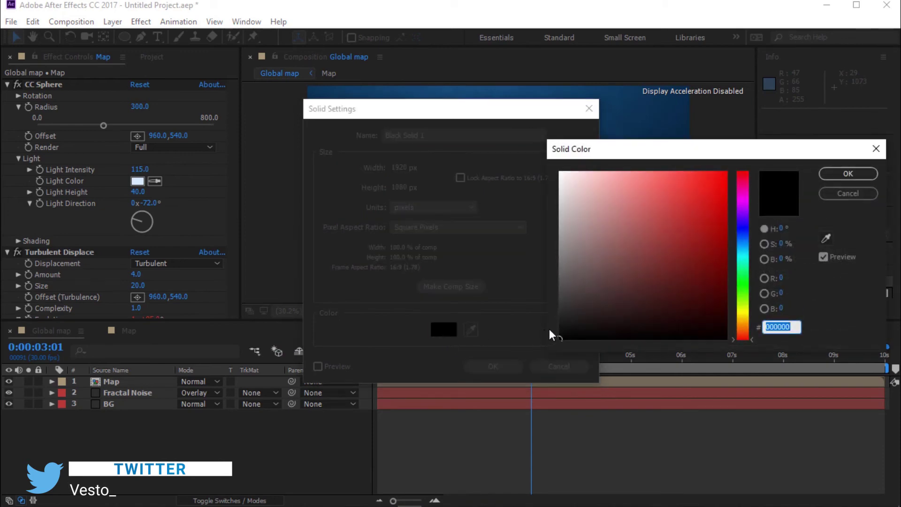
click(848, 174)
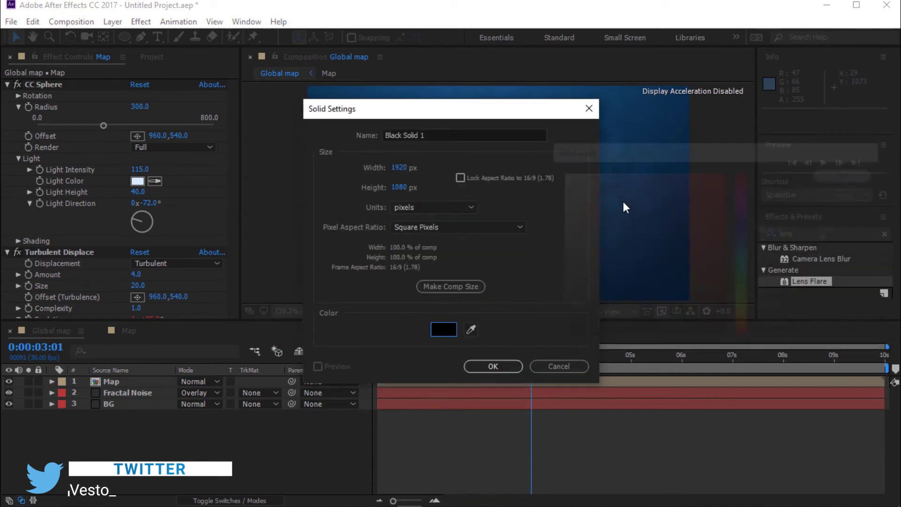
click(437, 134)
text(Lens Flar)
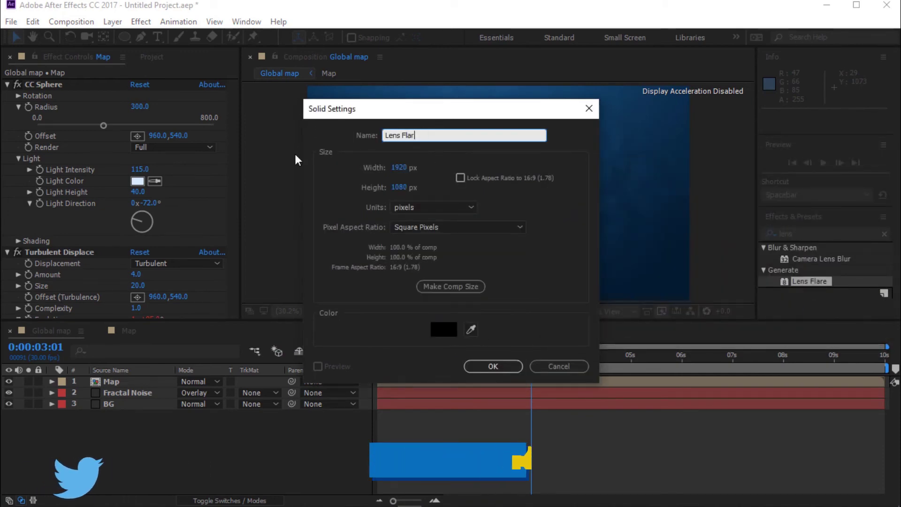
text(e)
key(Return)
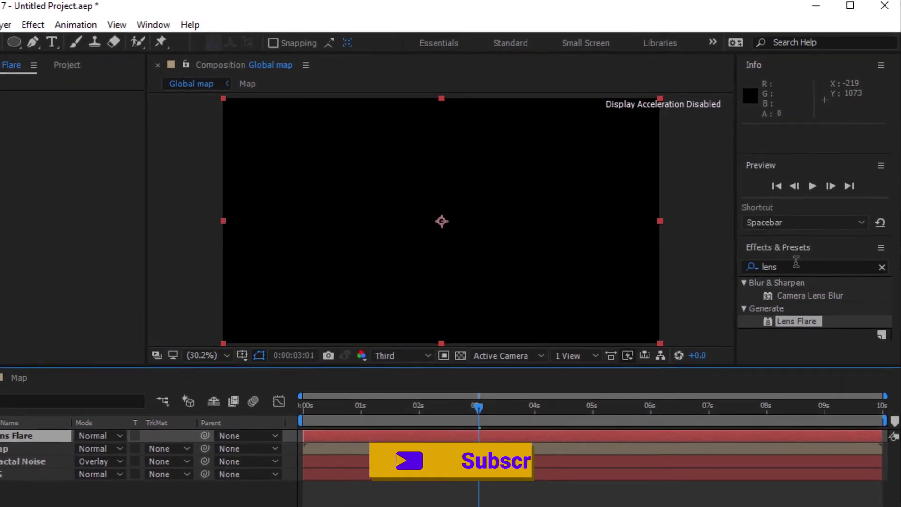
- Find the Lens Flare effect and apply it to the Lens Flare solid
key(ctrl+5)
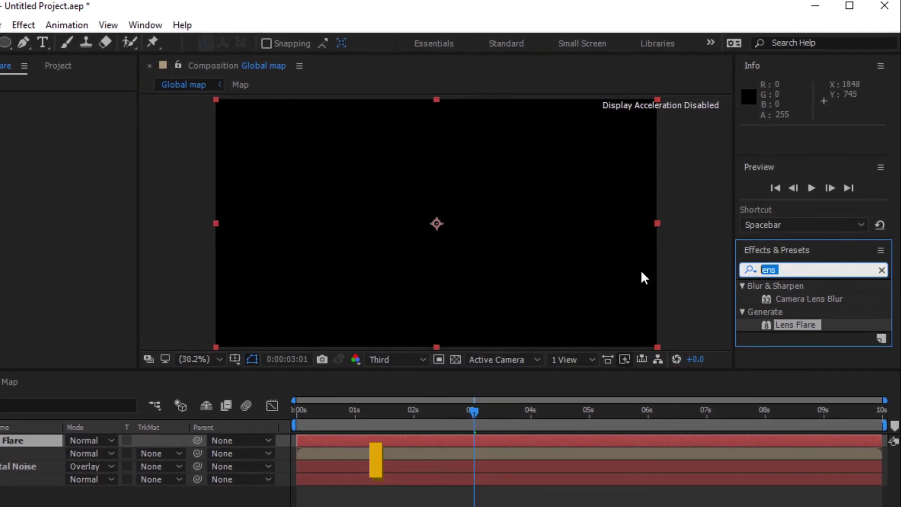
drag(793, 350, 514, 429)
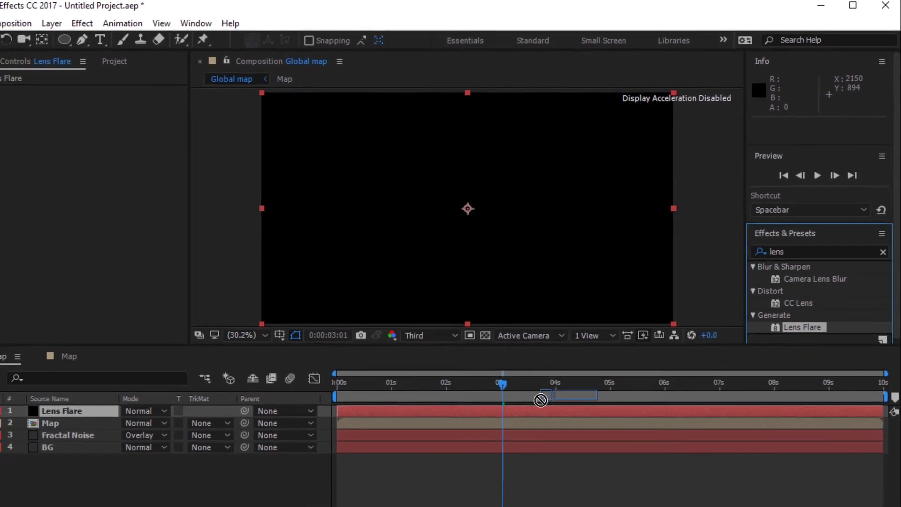
drag(541, 399, 423, 407)
drag(459, 383, 459, 385)
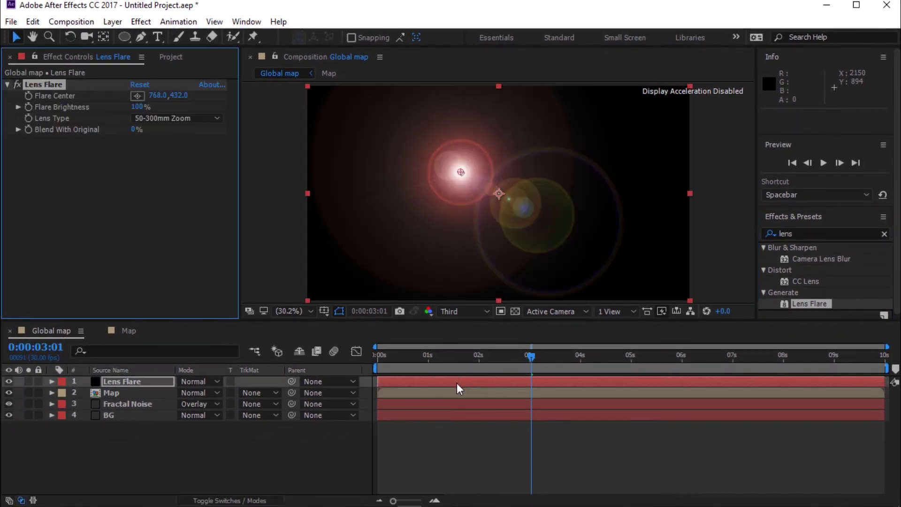
- Set the Lens Flare's Lens Type to 105mm Prime and its Flare Brightness to 60%
click(159, 121)
click(181, 159)
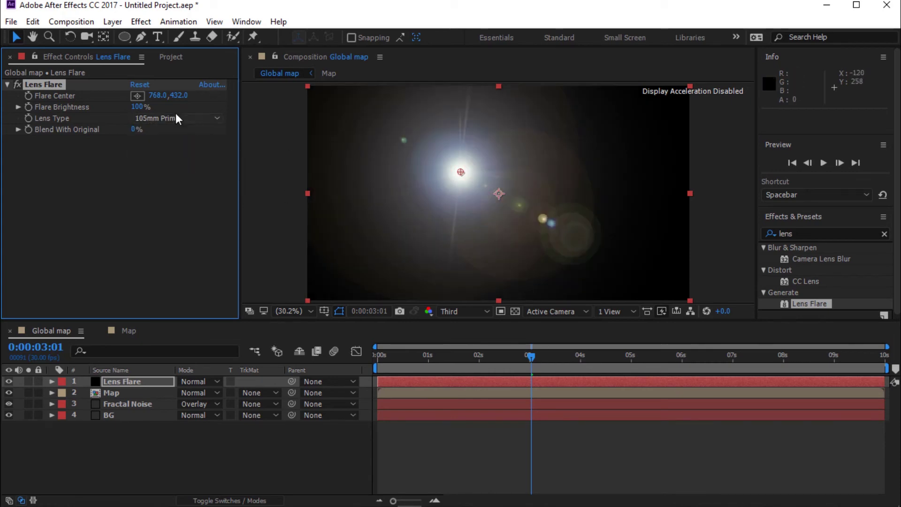
click(138, 106)
text(60)
key(Return)
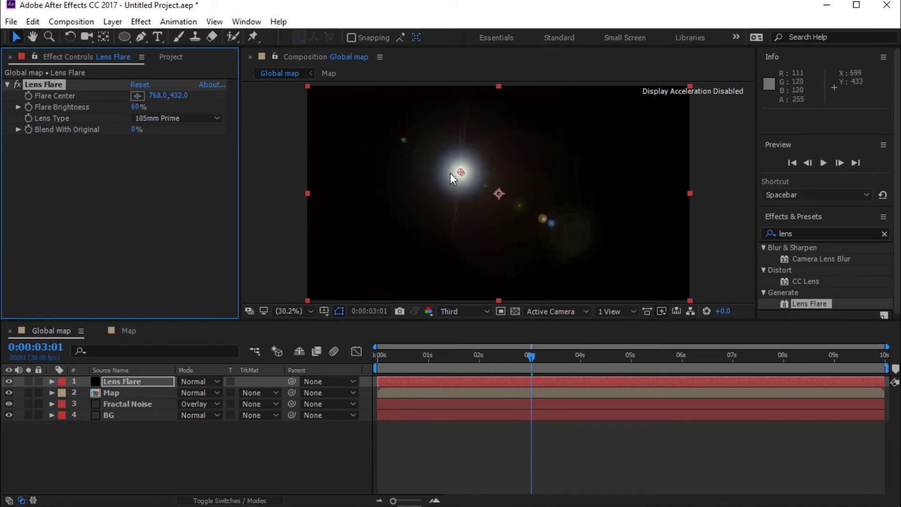
- Move the flare center to the frame's upper-left corner, about 9.3, 17.9, and set the Lens Flare layer's blending mode to Screen
drag(461, 173, 310, 89)
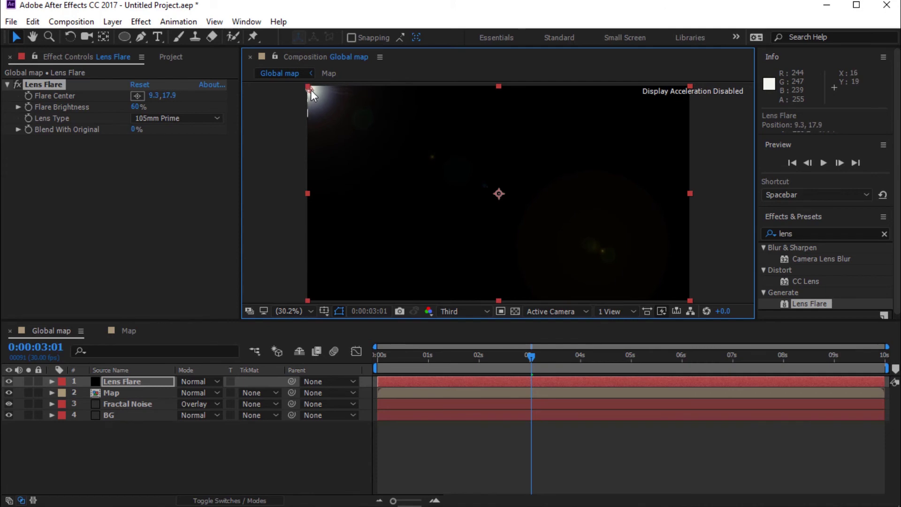
click(197, 383)
click(251, 243)
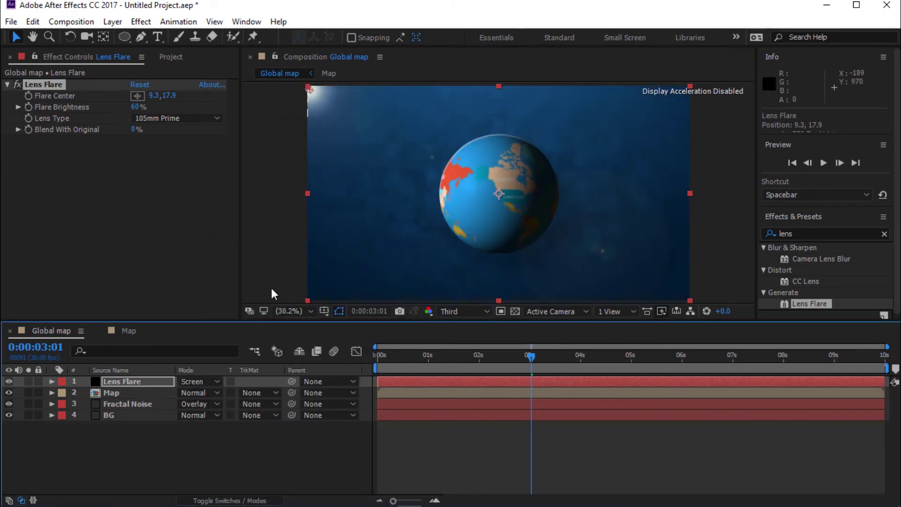
drag(398, 358, 357, 362)
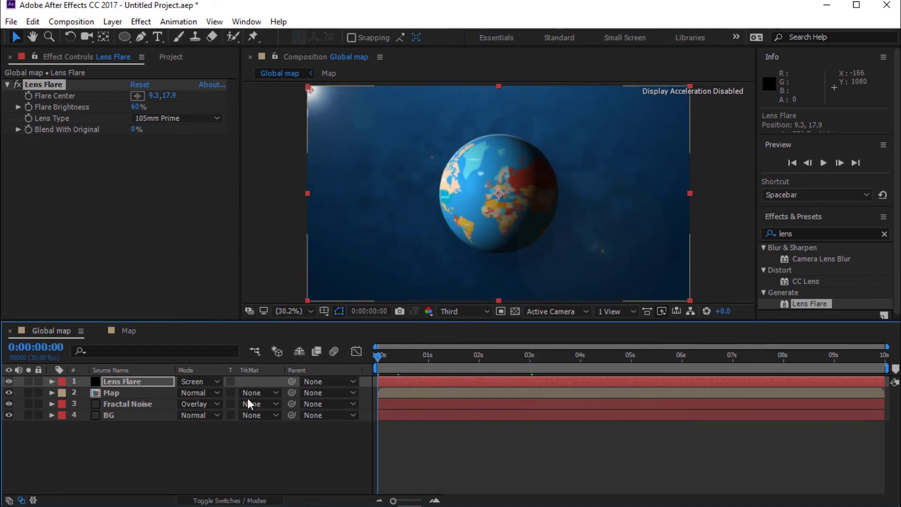
key(p)
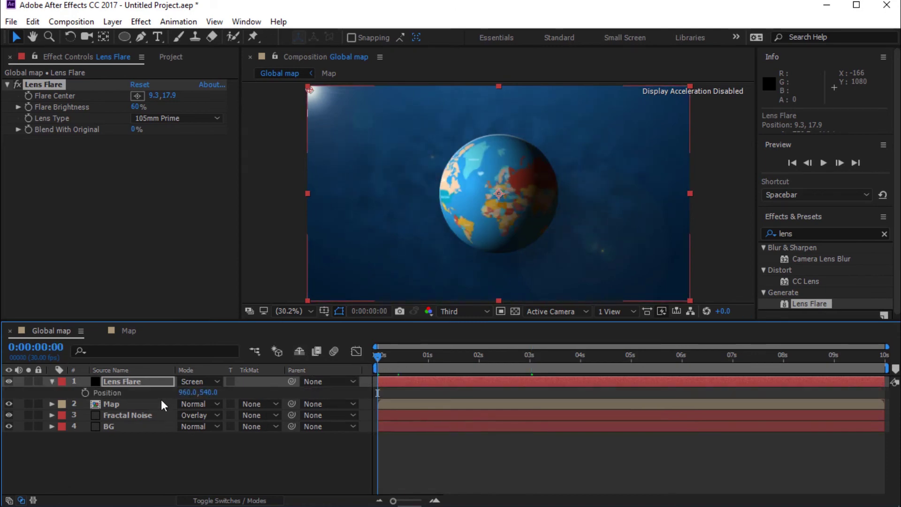
click(86, 393)
click(305, 99)
key(ctrl+z)
click(62, 84)
key(ctrl+z)
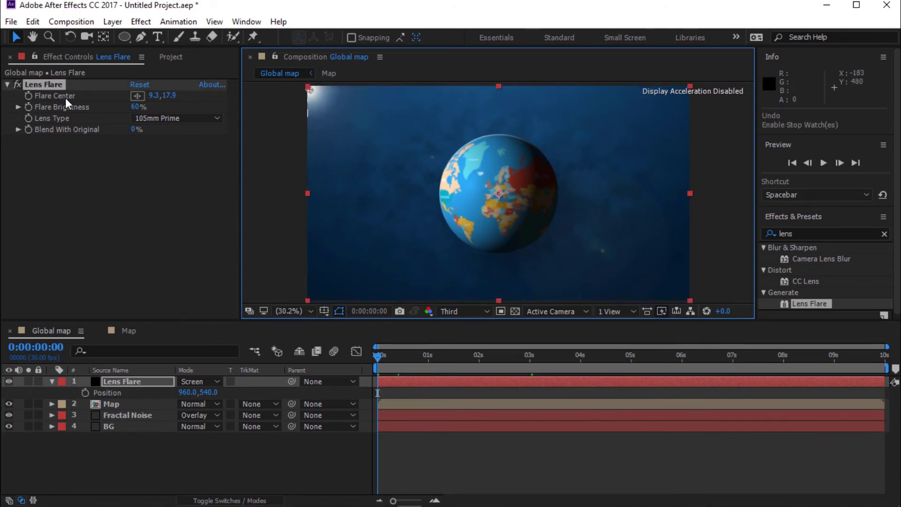
key(p)
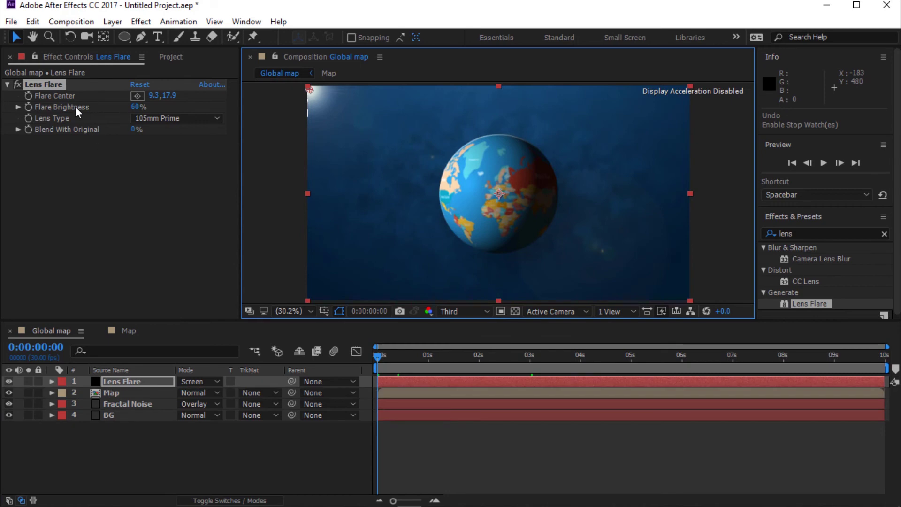
- Reposition the Lens Flare's Flare Center just outside the frame's left edge at about -3.3, 49.7
click(137, 96)
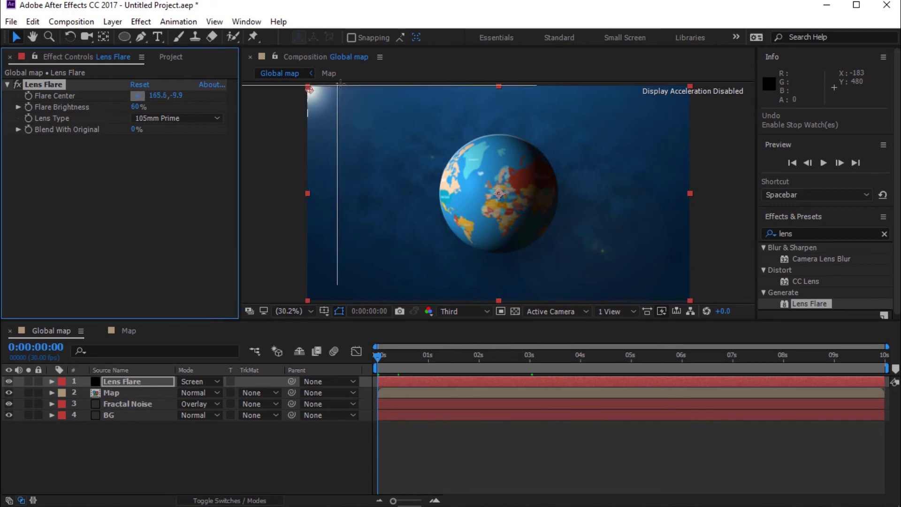
click(307, 97)
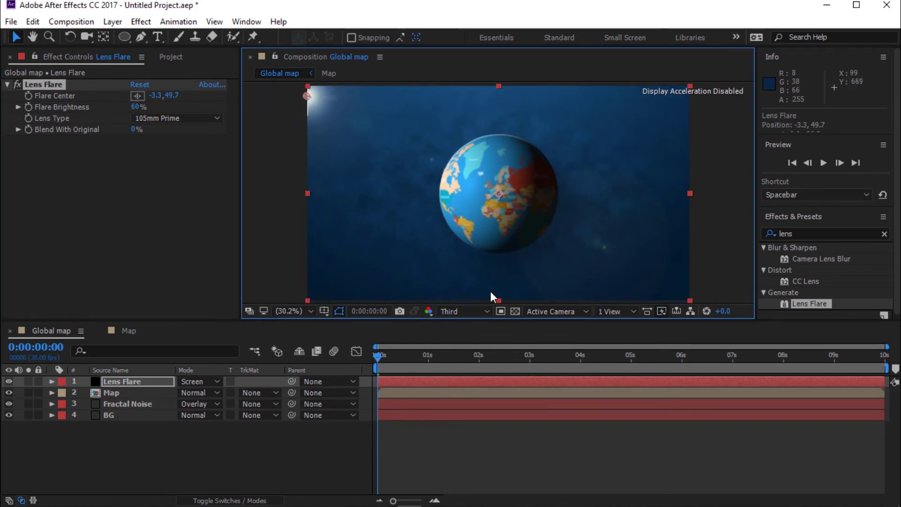
- Go to 8 seconds and move the Lens Flare's Flare Center just above the frame's upper-left corner, about 19.9, -9.9
click(782, 365)
drag(307, 94, 310, 85)
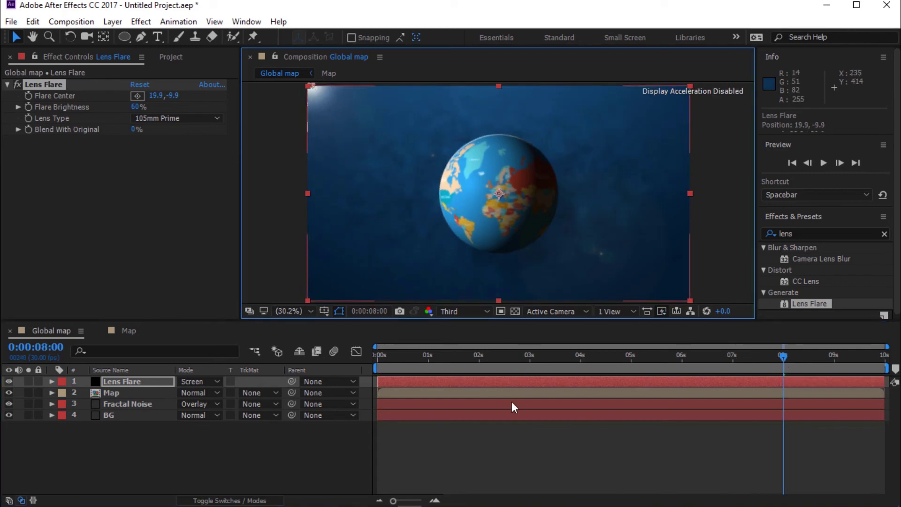
- Add a new adjustment layer on top of the Global map composition's layers
click(427, 445)
right_click(224, 445)
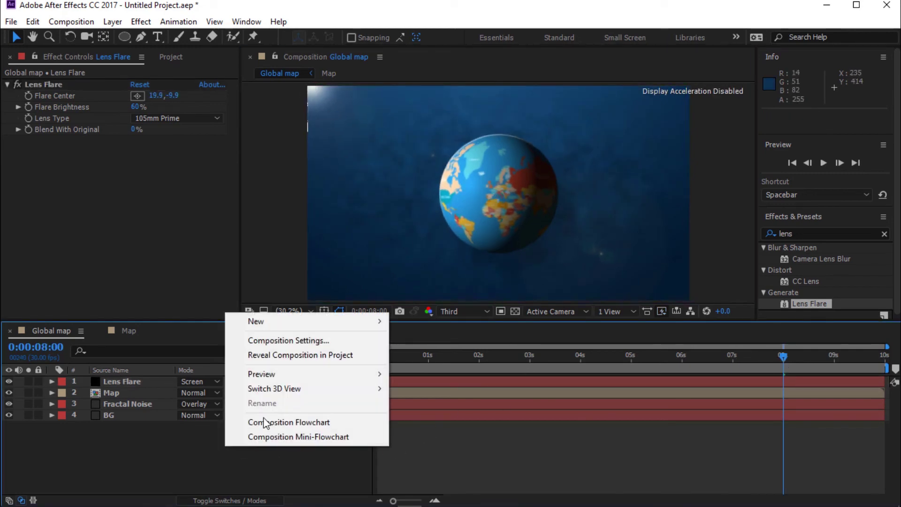
mouse_move(281, 325)
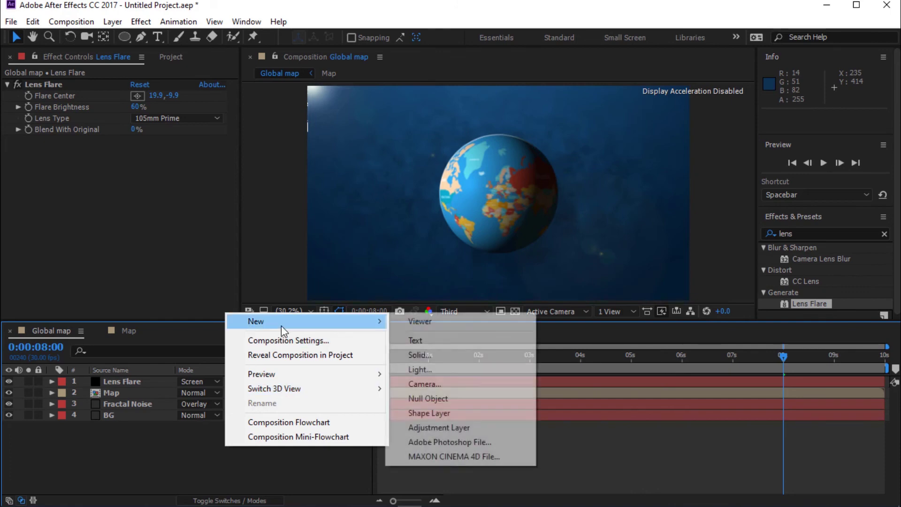
click(432, 427)
- Find the Noise effect, apply it to the adjustment layer and set its Amount of Noise to 5%
click(846, 316)
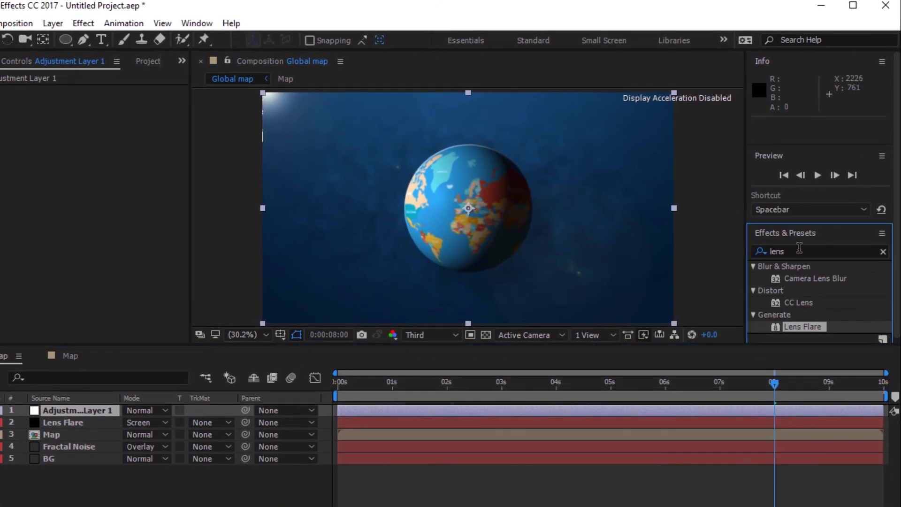
click(799, 250)
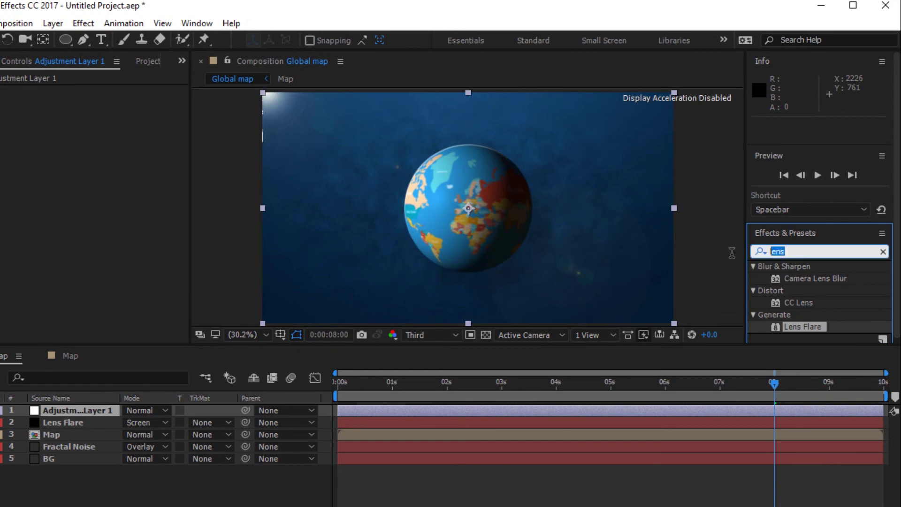
text(noise)
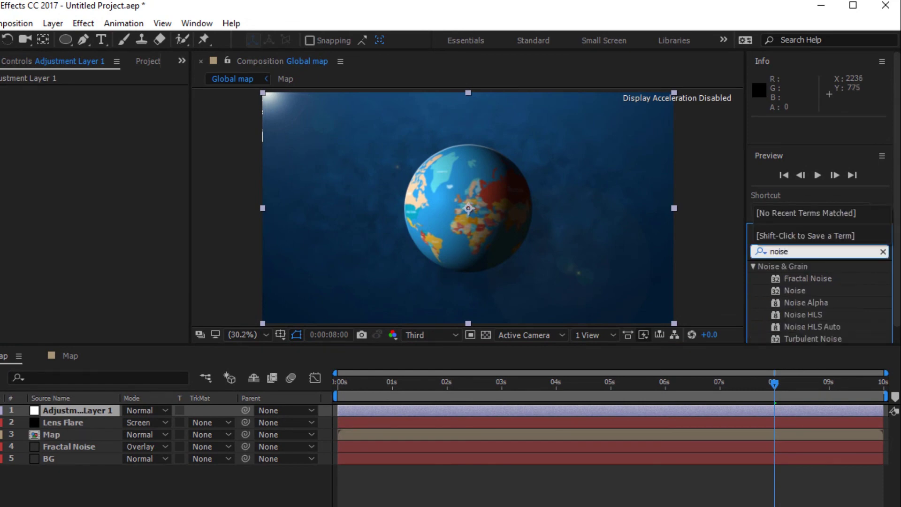
drag(810, 298, 680, 415)
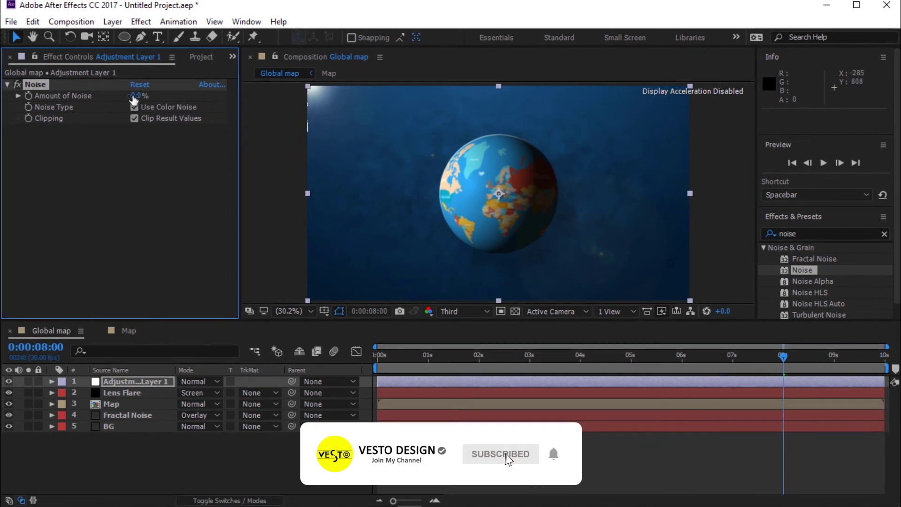
click(138, 97)
text(5)
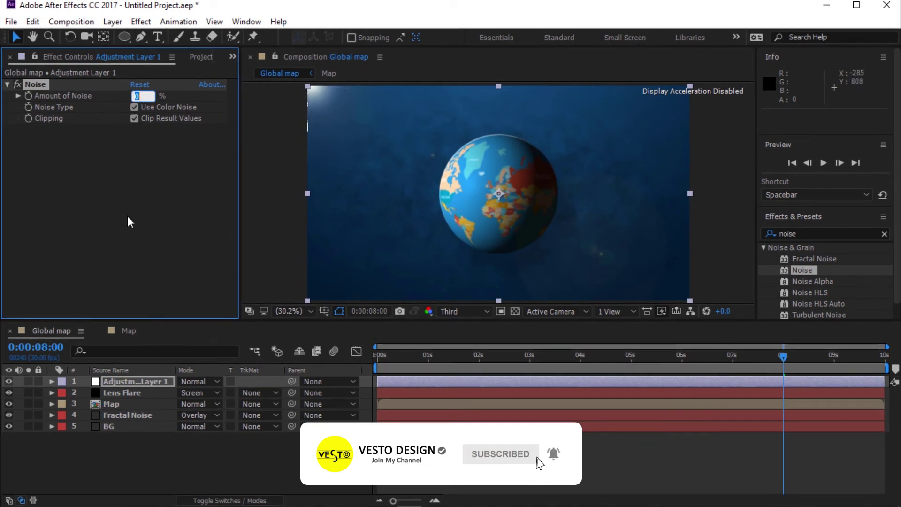
key(Return)
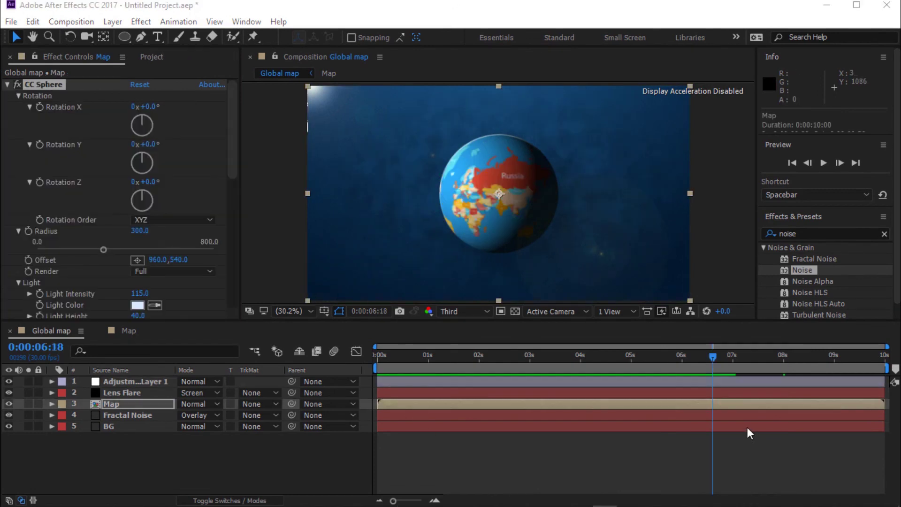
- Set the CC Sphere's Rotation X on the Map layer to 5°
click(149, 107)
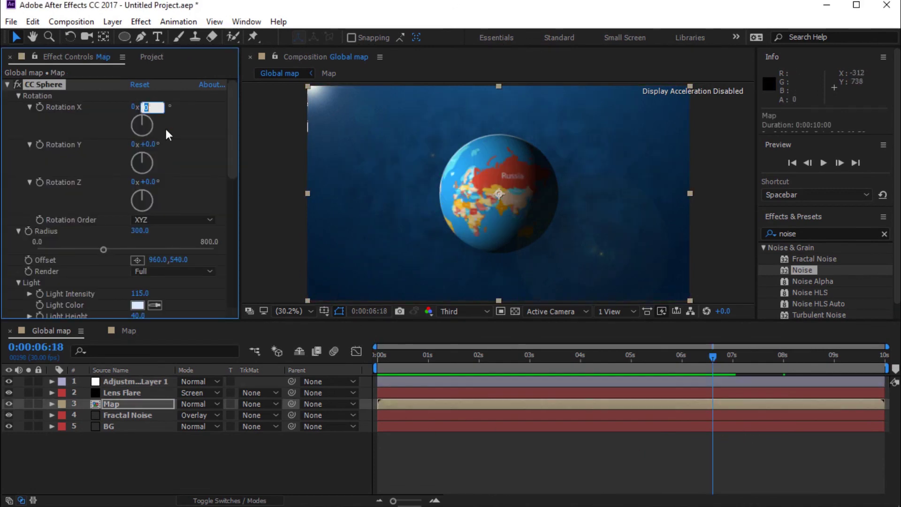
text(3)
key(Return)
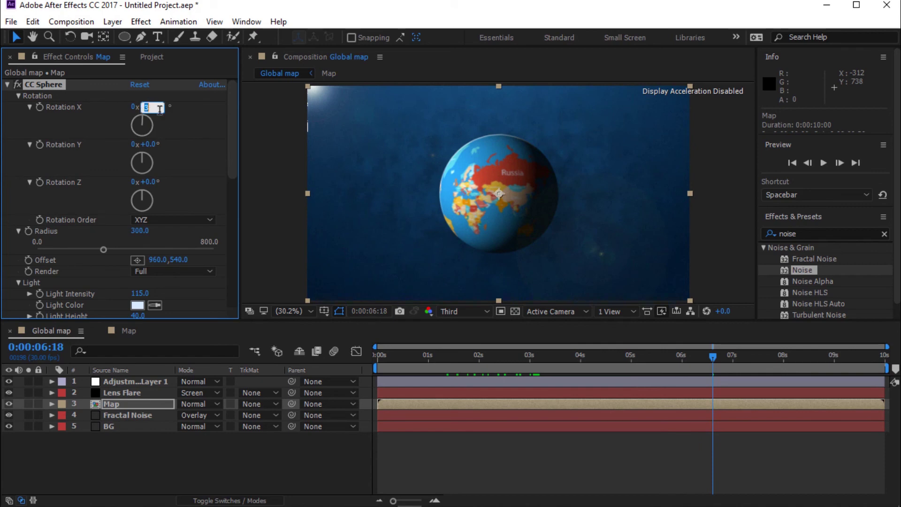
key(Return)
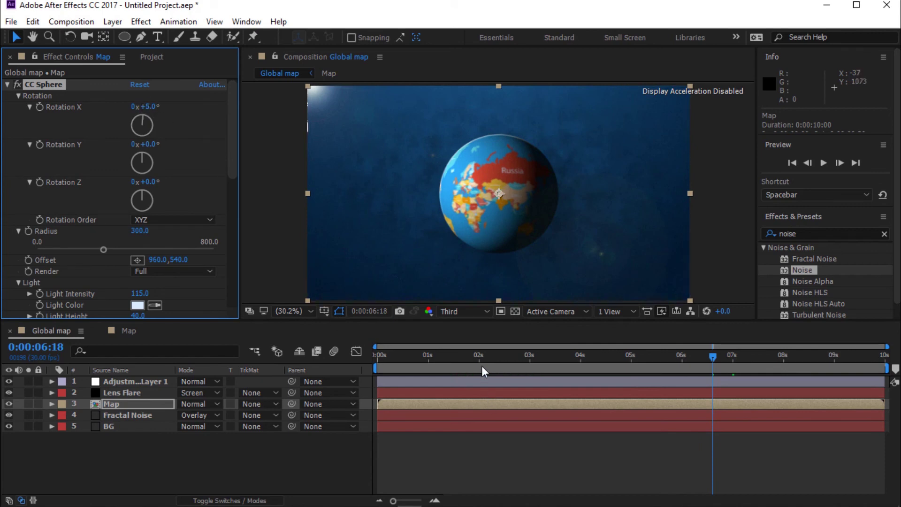
- End the Global map composition's work area at 0:00:08:00
drag(476, 360, 782, 361)
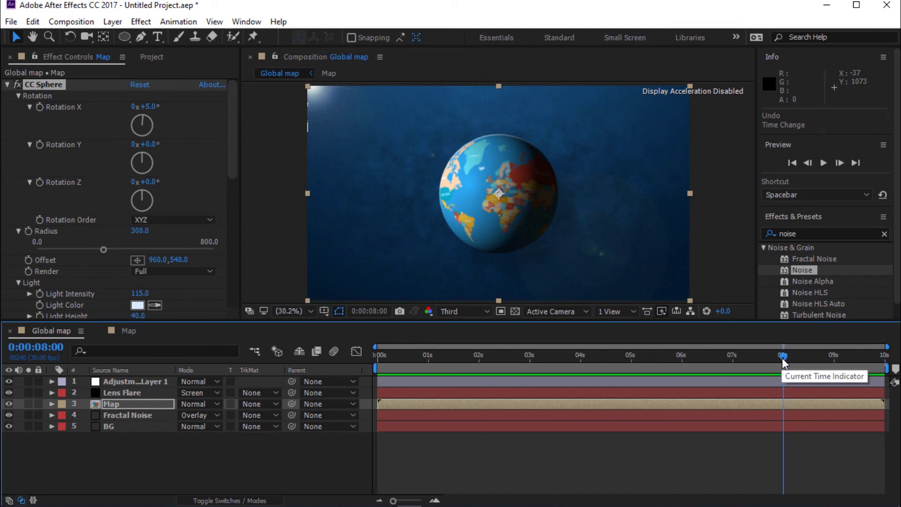
key(n)
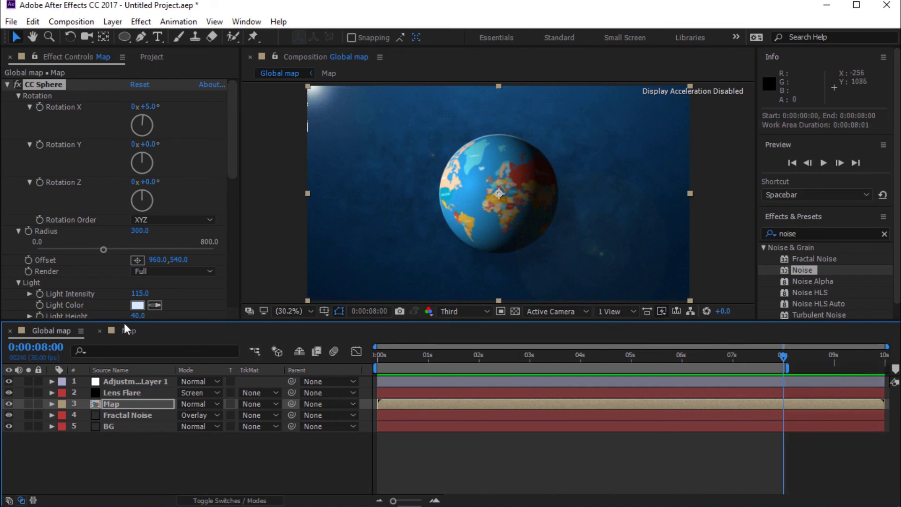
- Return to the first frame, bring up the project's item list and play a preview of the globe animation
click(382, 355)
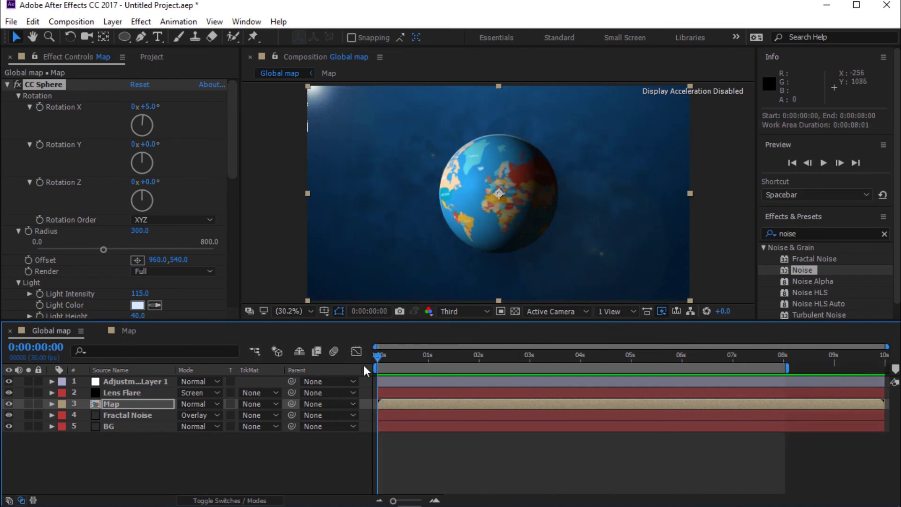
click(150, 60)
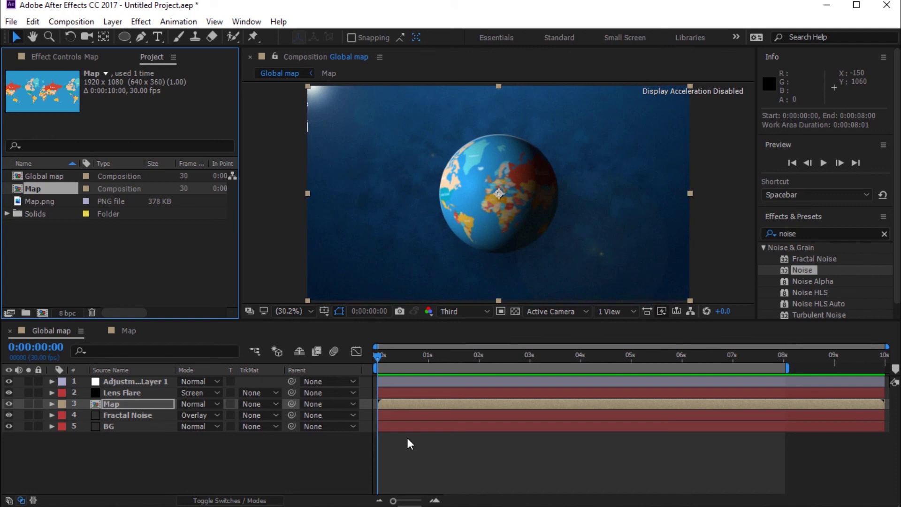
key(space)
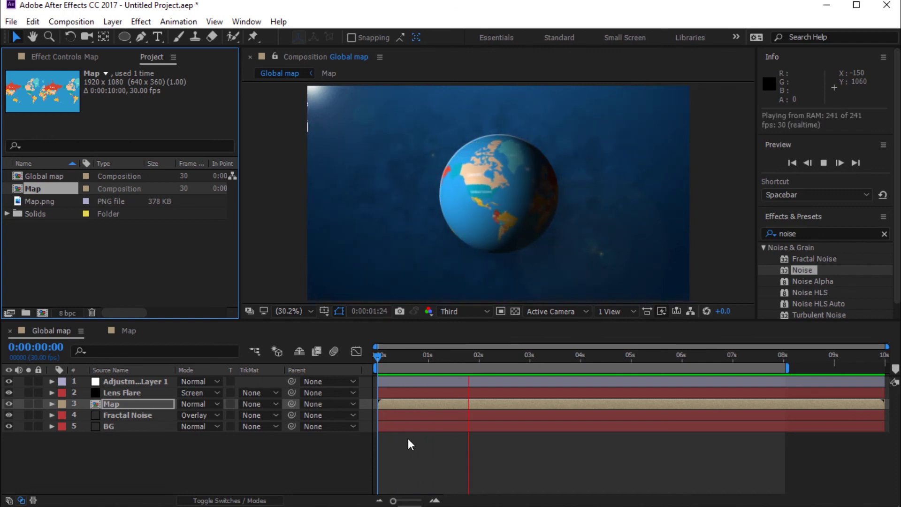